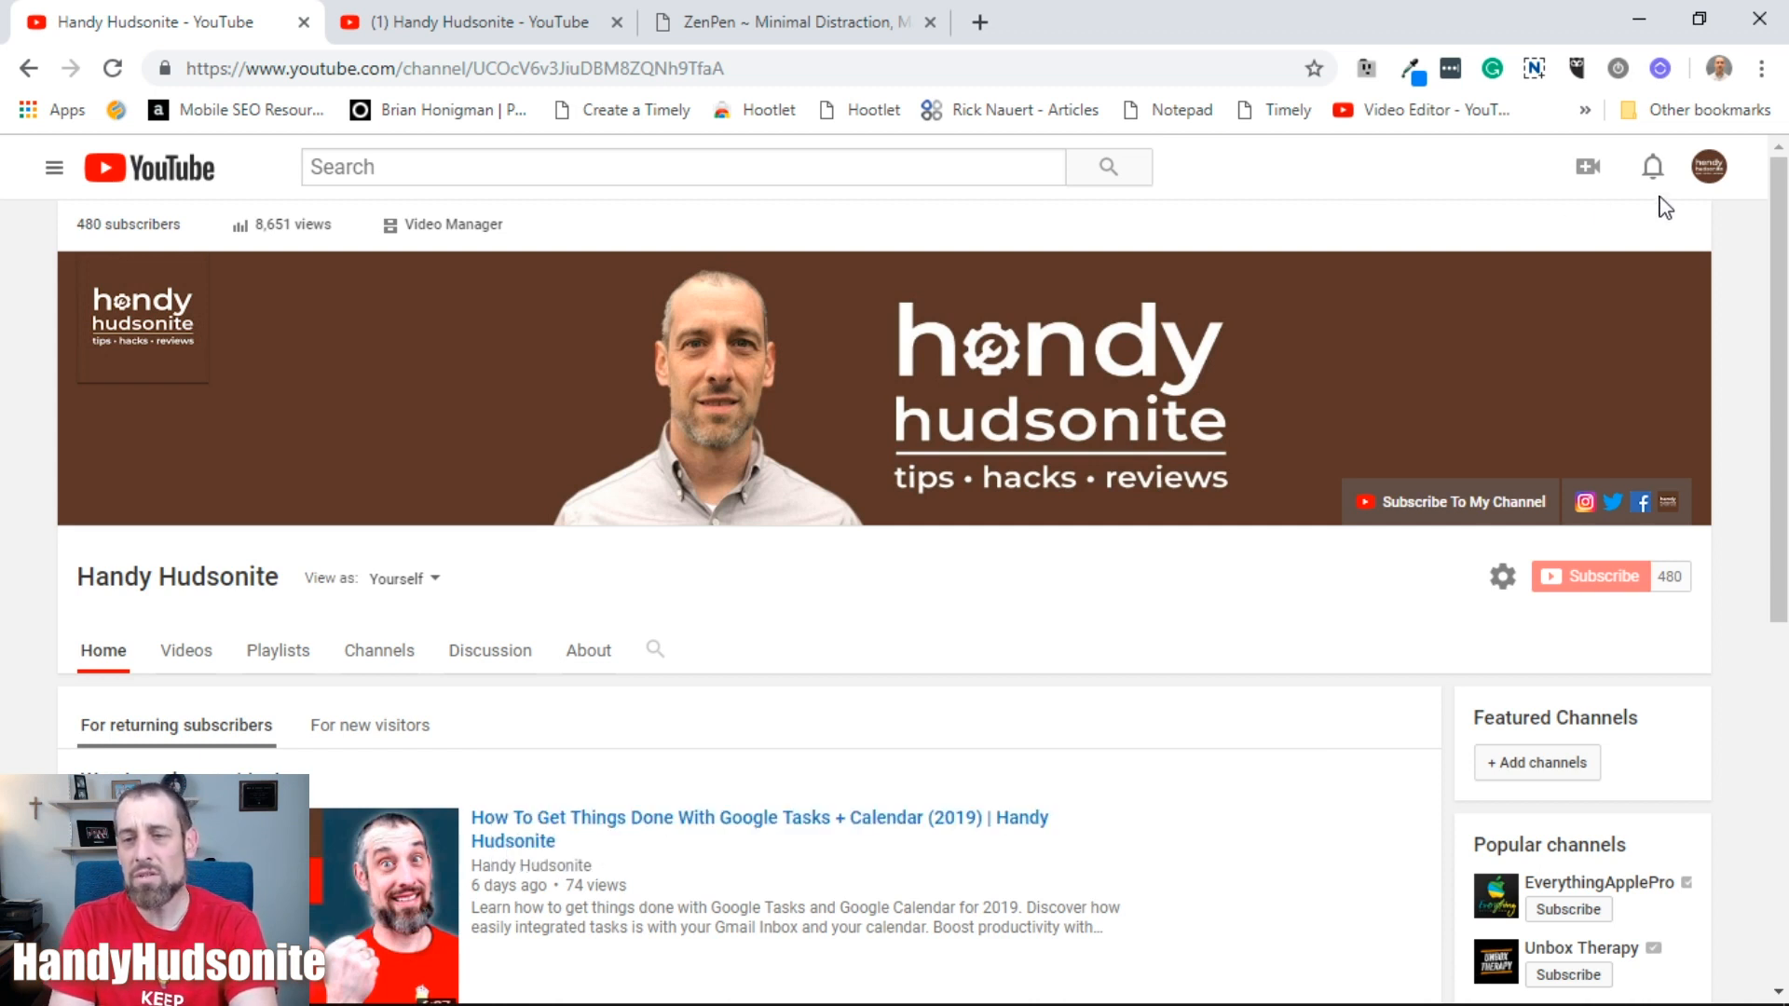
# - Open Creator Studio for the channel and bring up its settings
pyautogui.click(1705, 177)
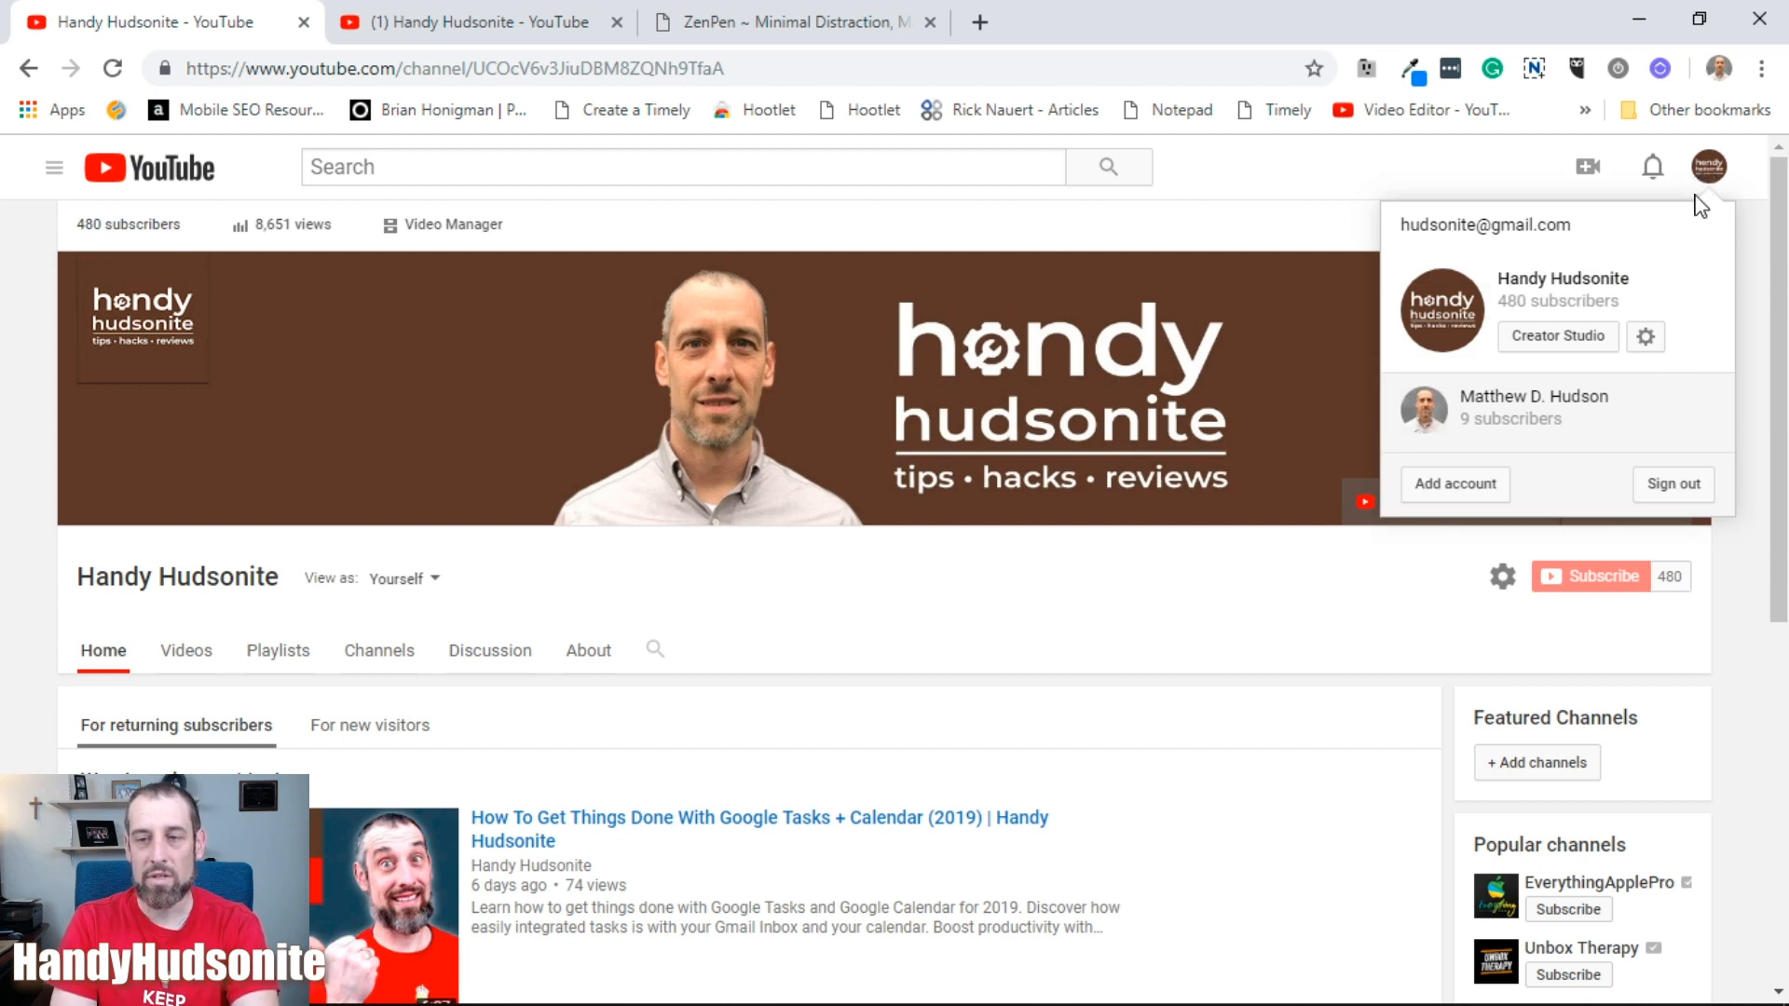
pyautogui.click(1581, 345)
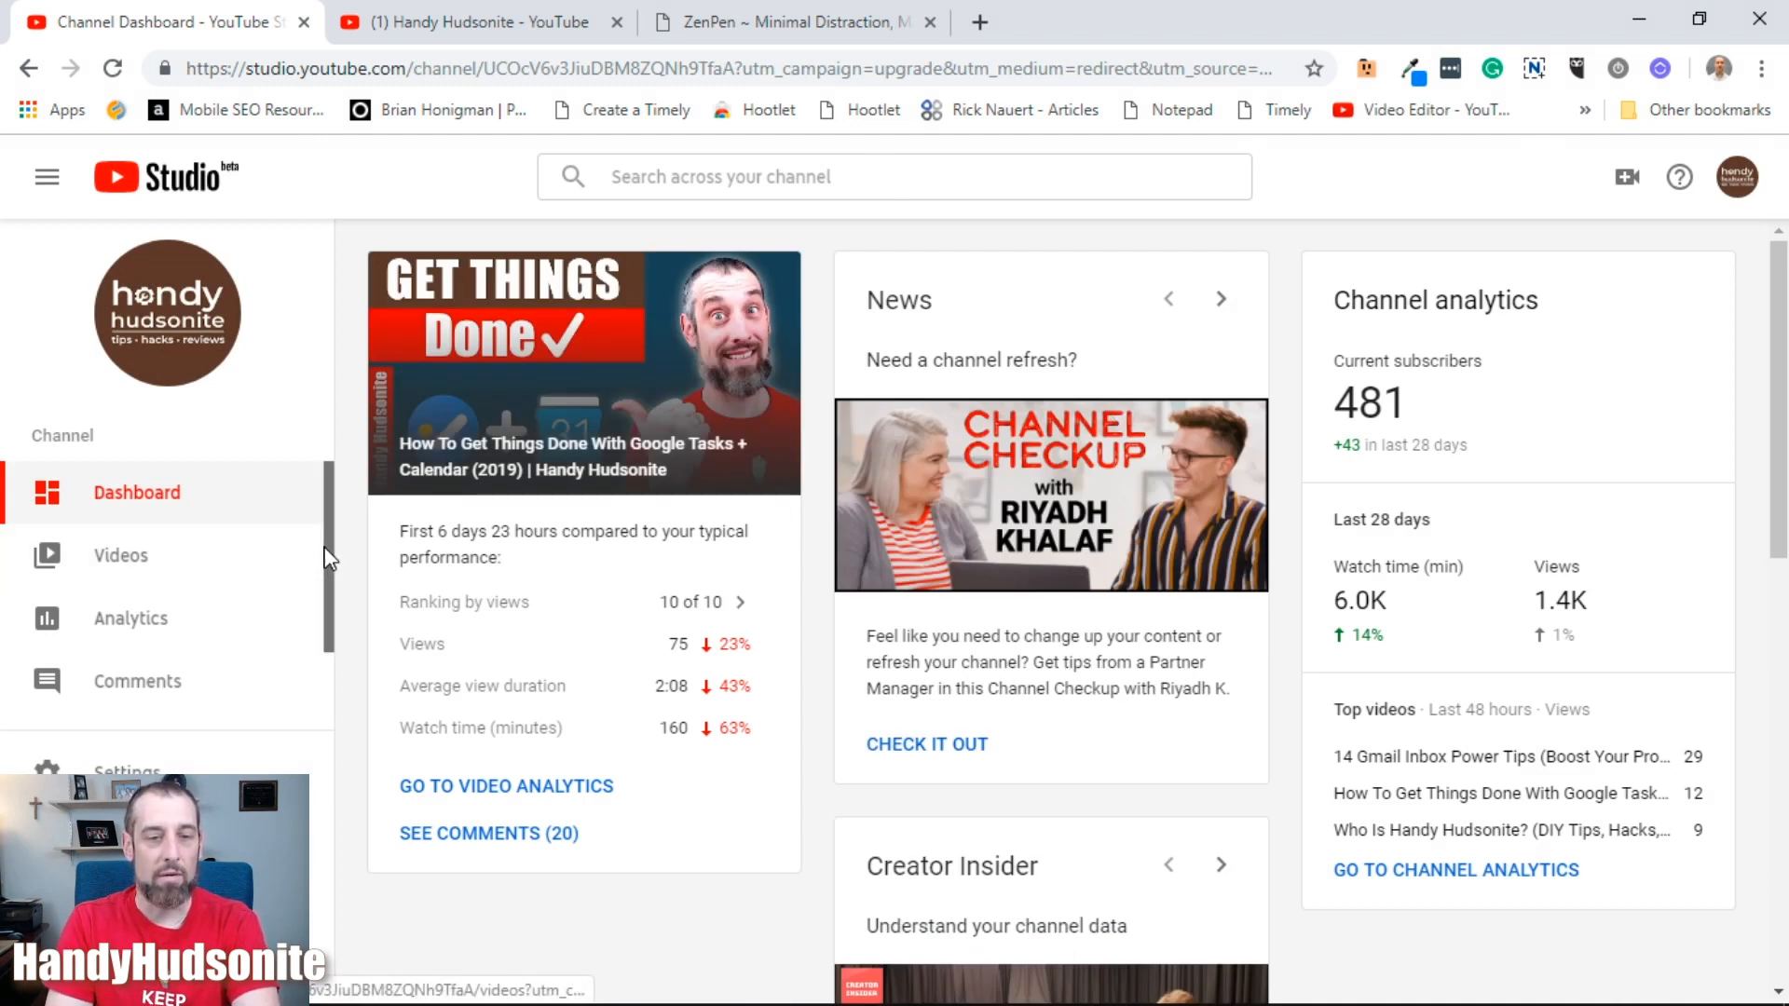
pyautogui.scroll(-2, 321, 614)
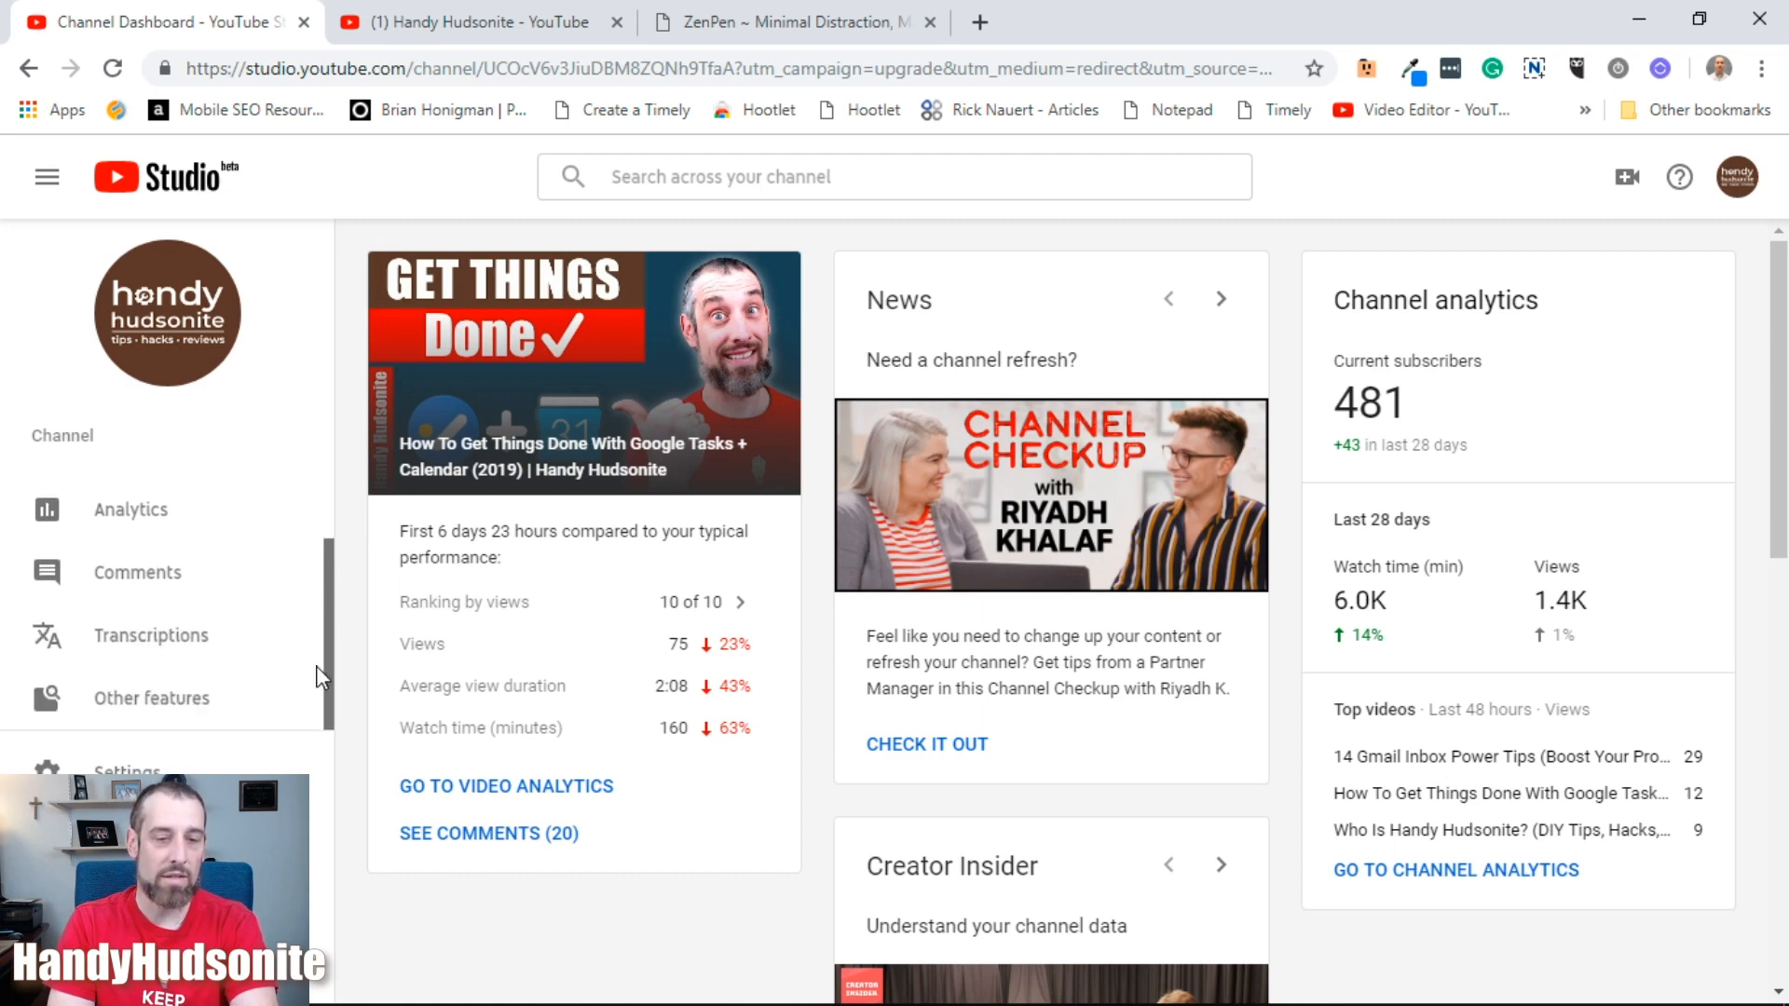
pyautogui.click(134, 771)
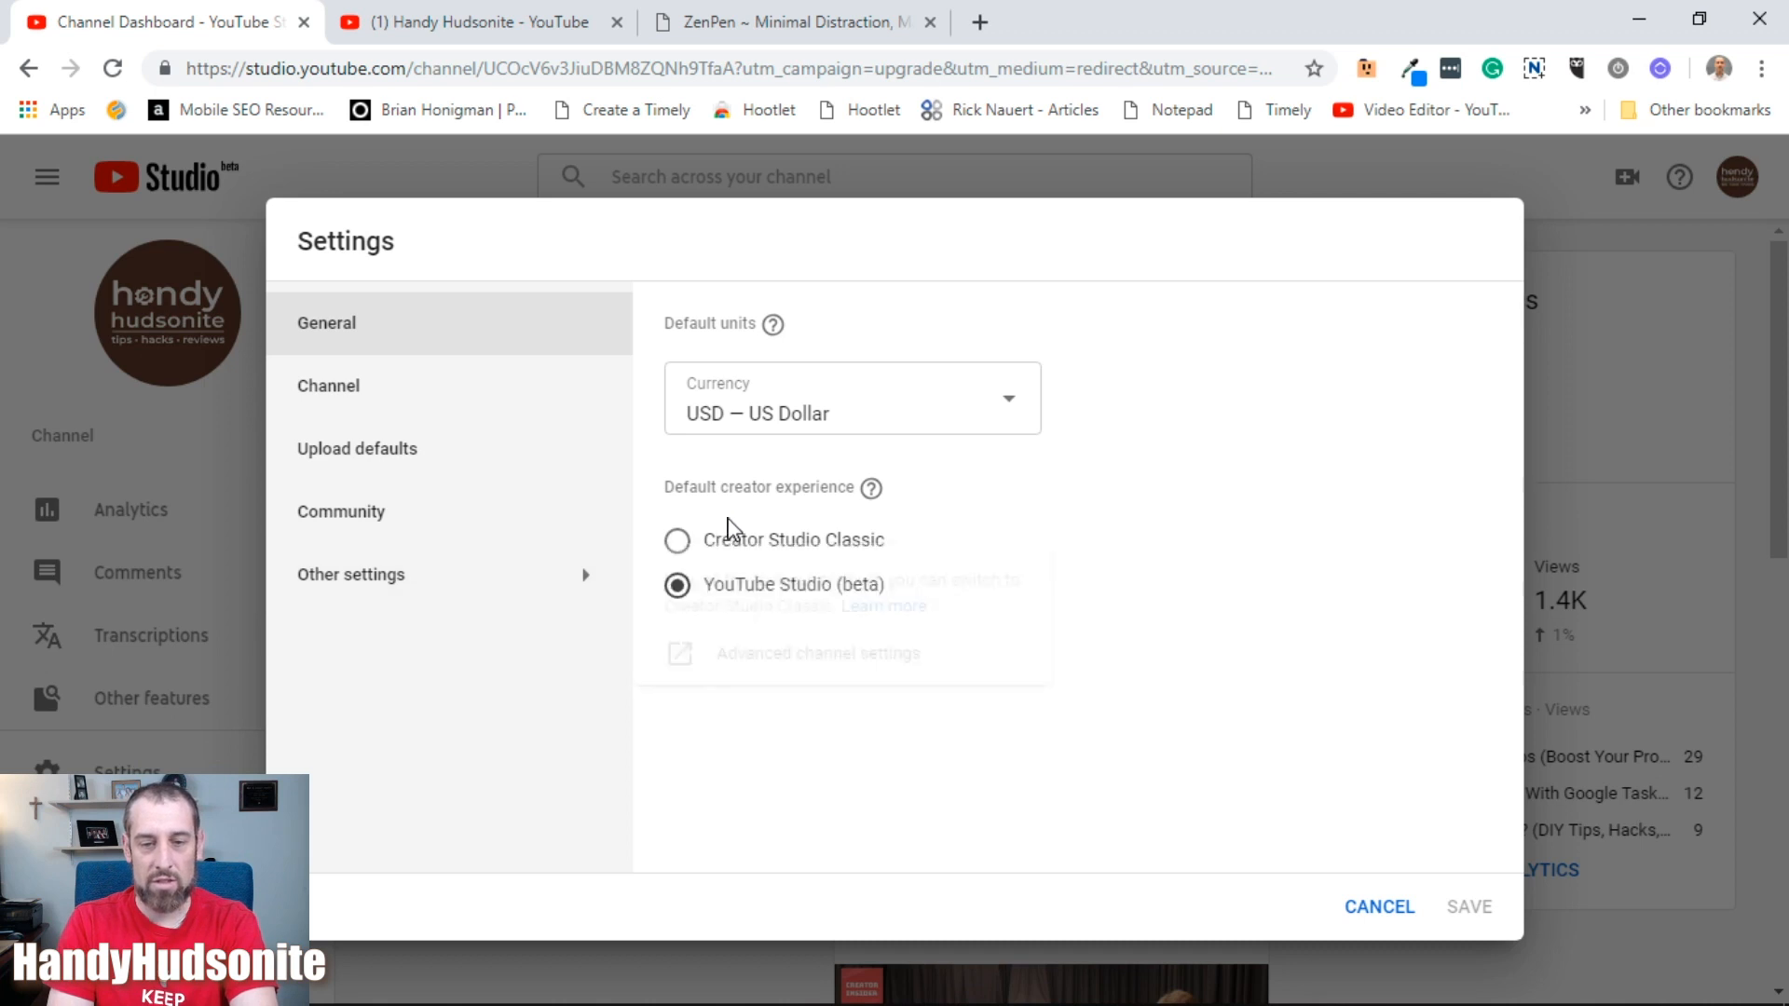
# - Switch the default creator experience to Creator Studio Classic and back to YouTube Studio (beta)
pyautogui.click(677, 540)
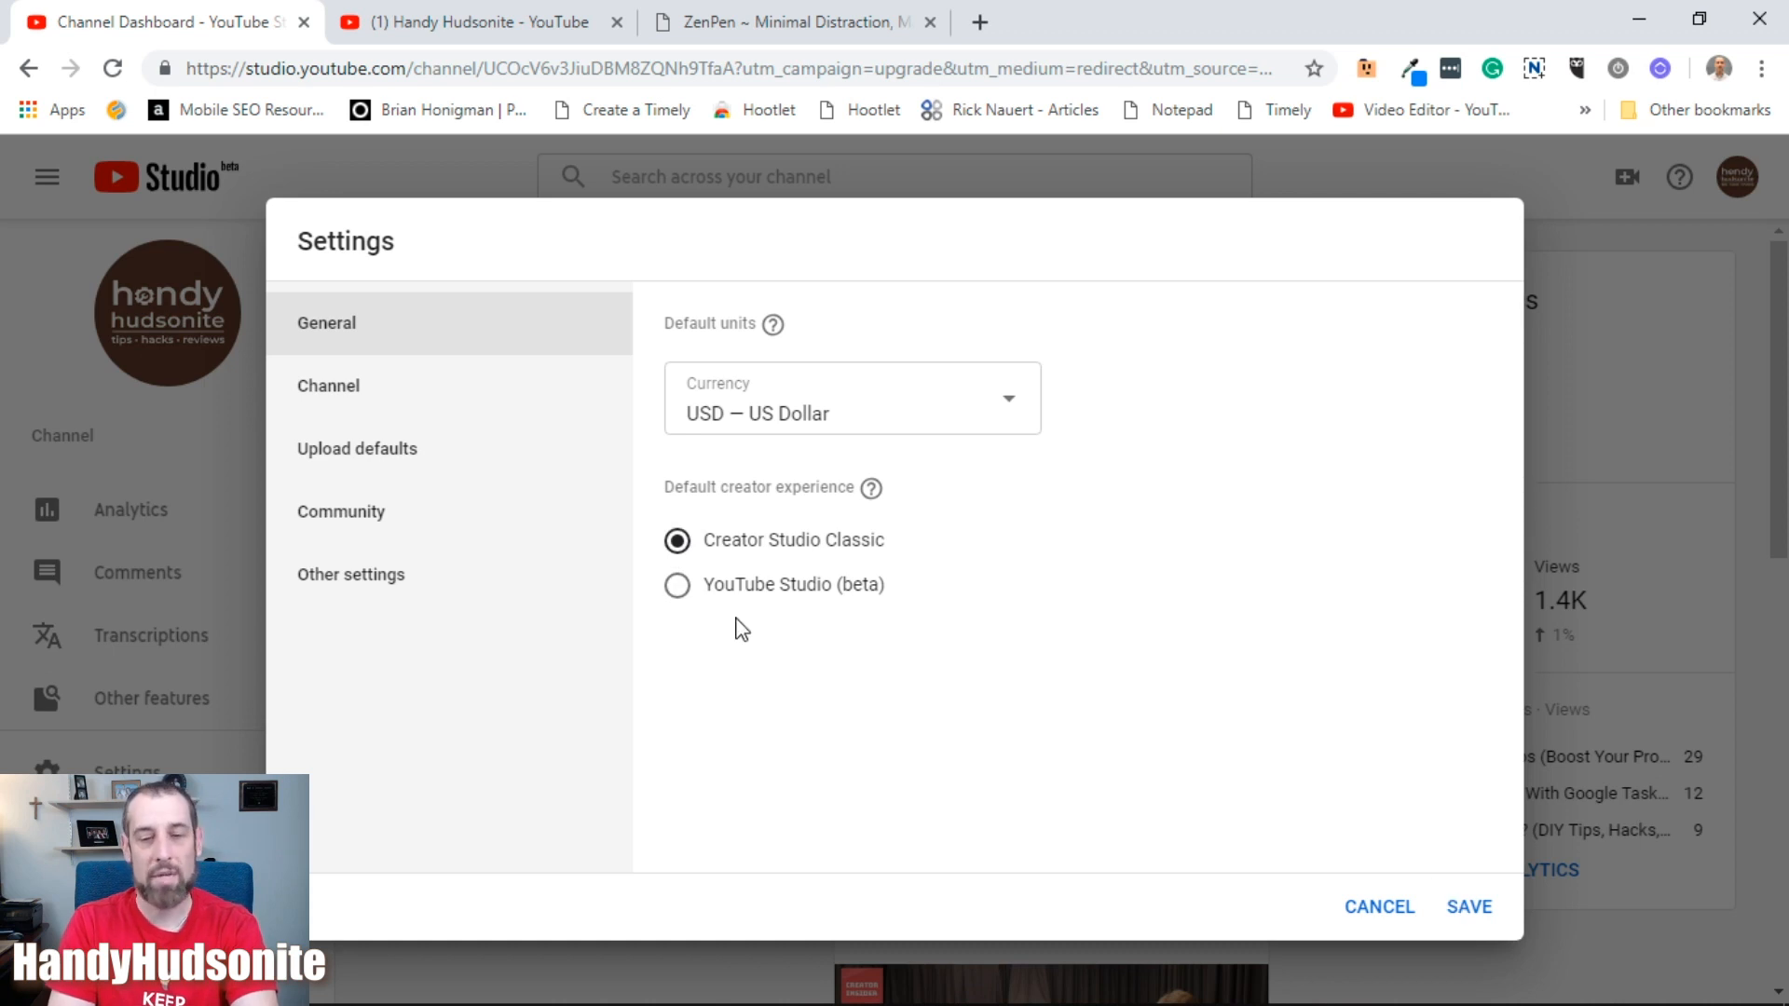
pyautogui.click(678, 594)
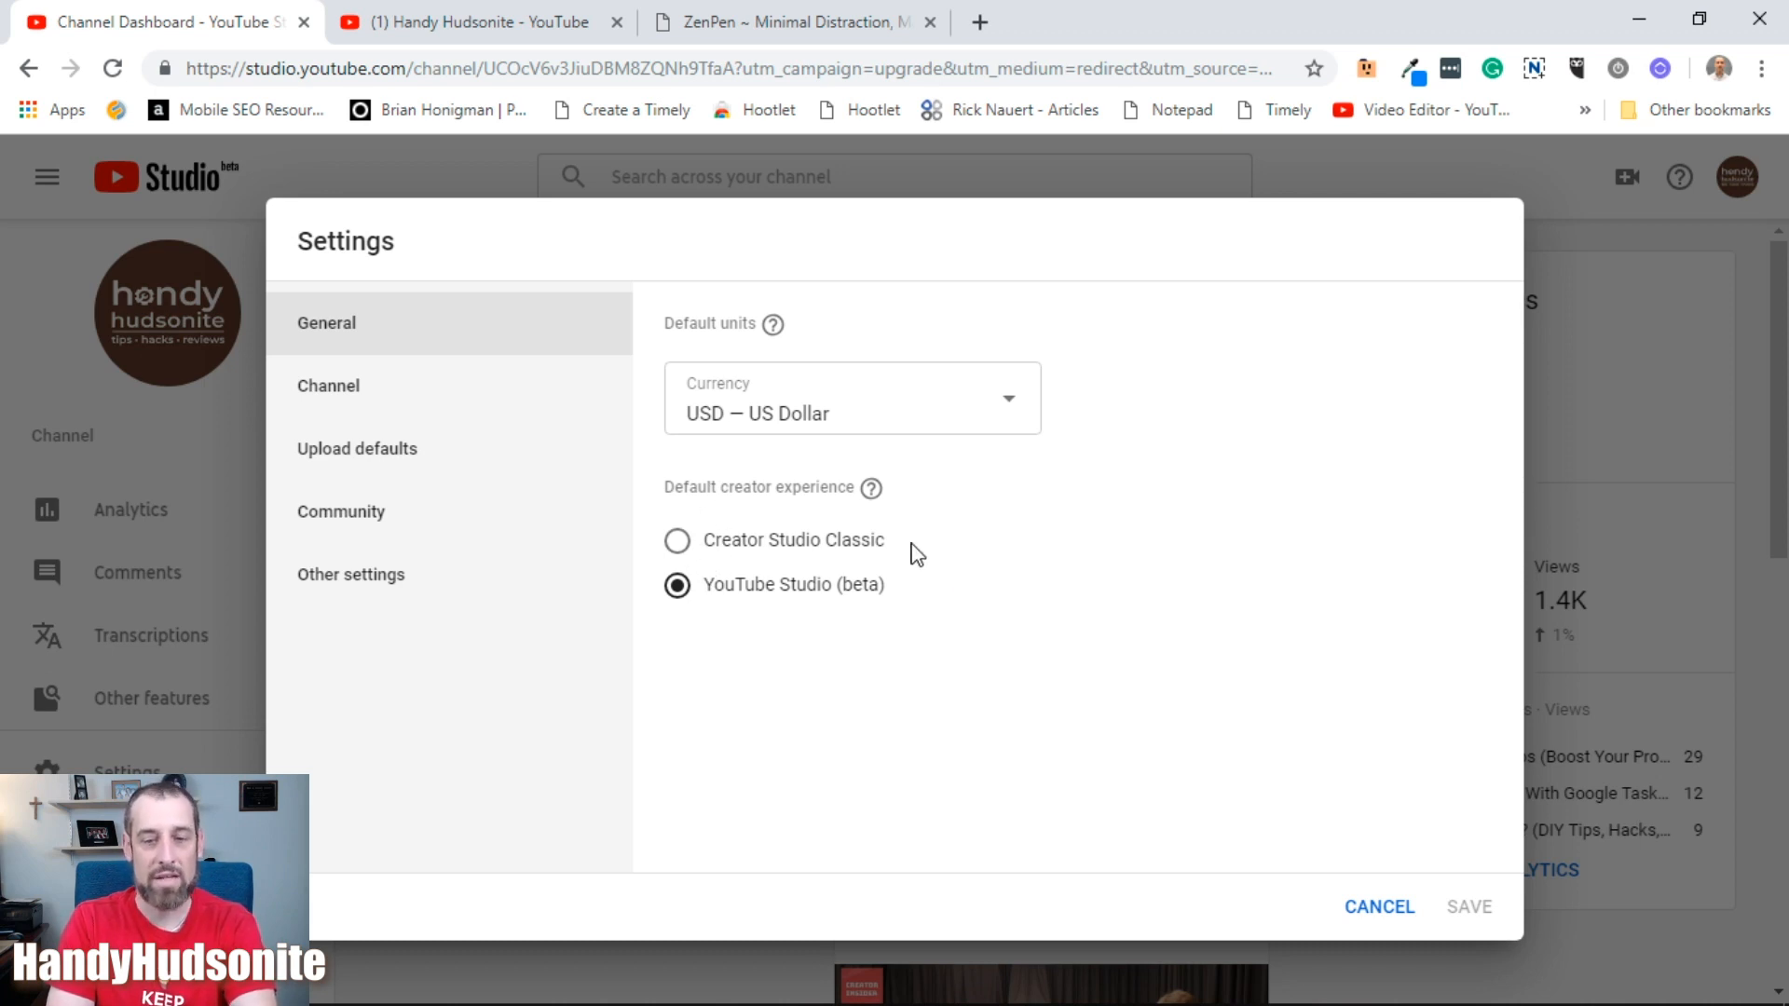
# - Review the channel's basic settings with keywords and country, its advanced settings, and its watermark branding
pyautogui.click(345, 391)
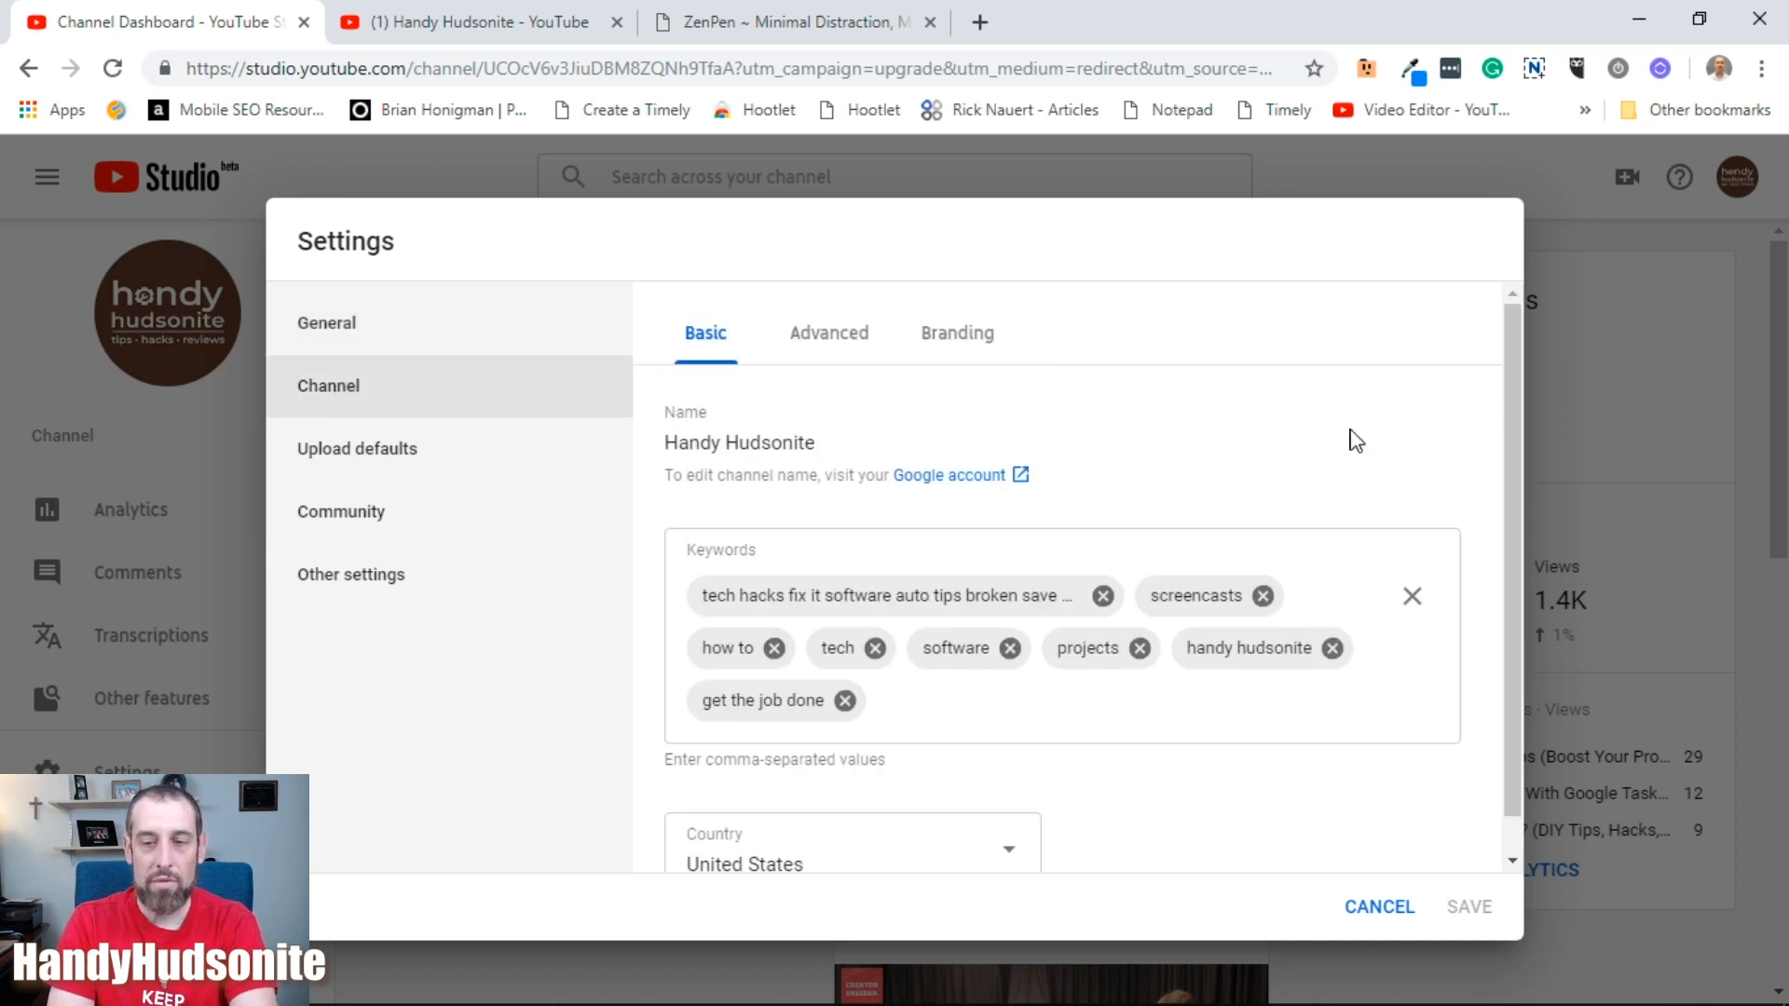
pyautogui.moveTo(1517, 459); pyautogui.dragTo(1511, 521)
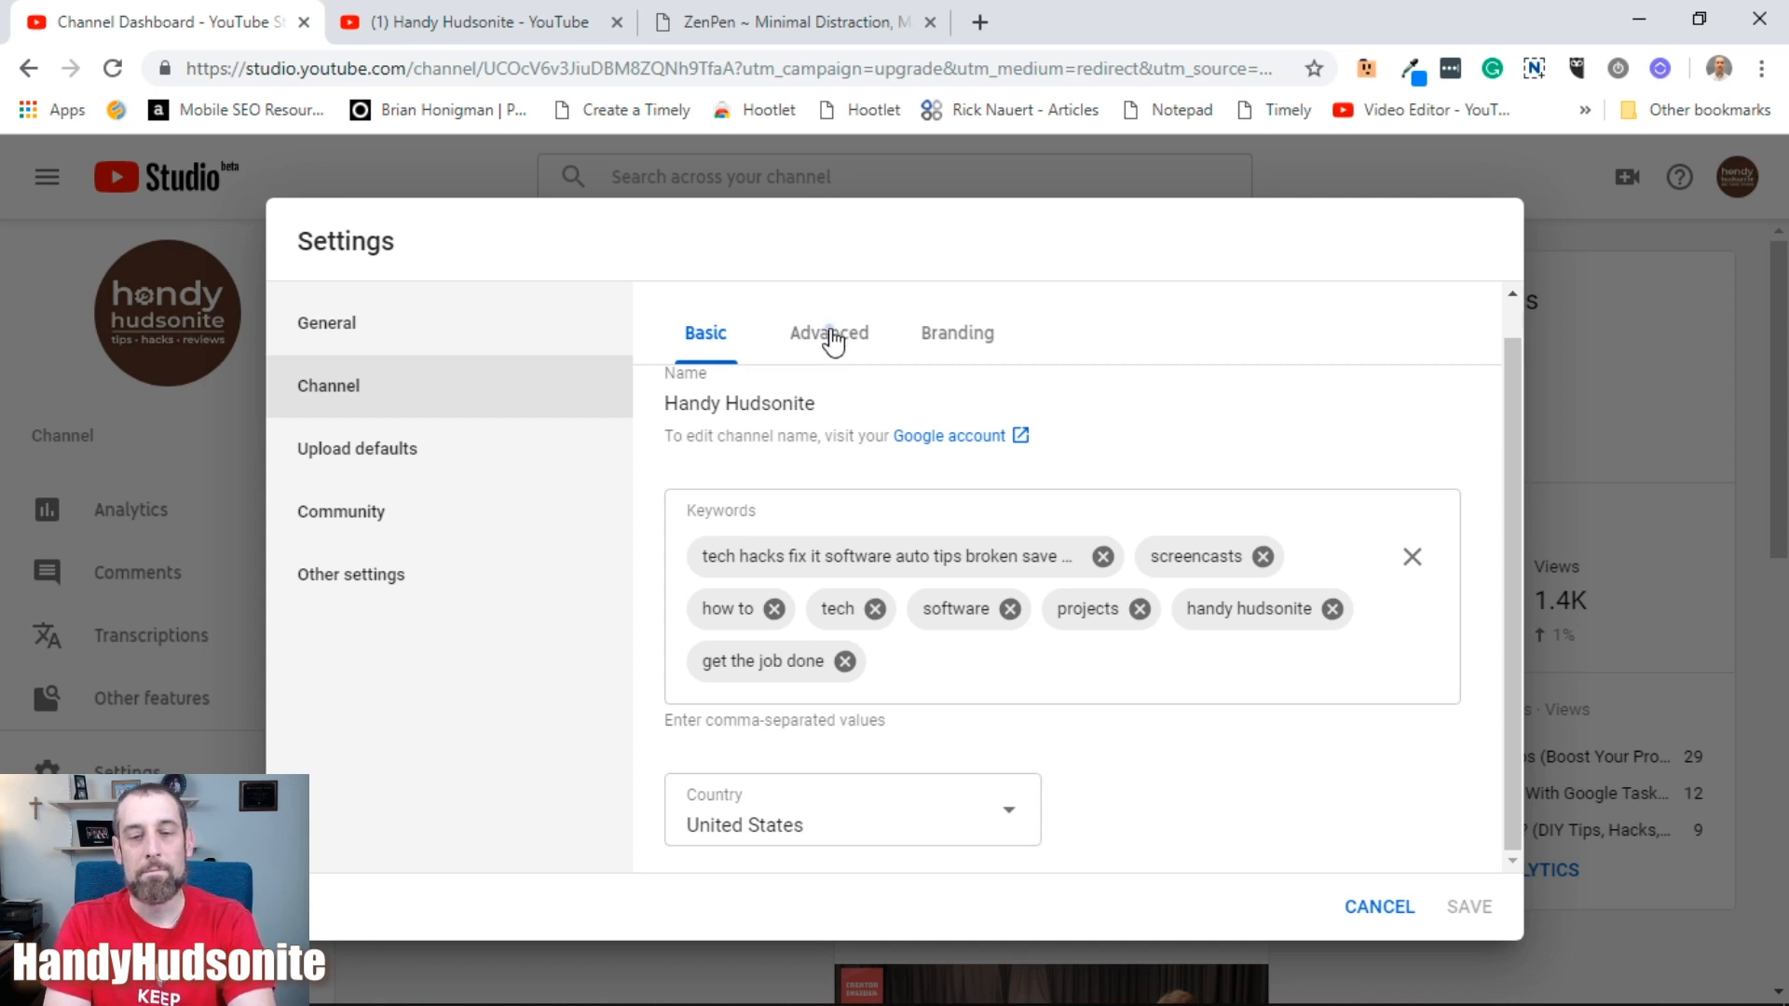
pyautogui.click(834, 343)
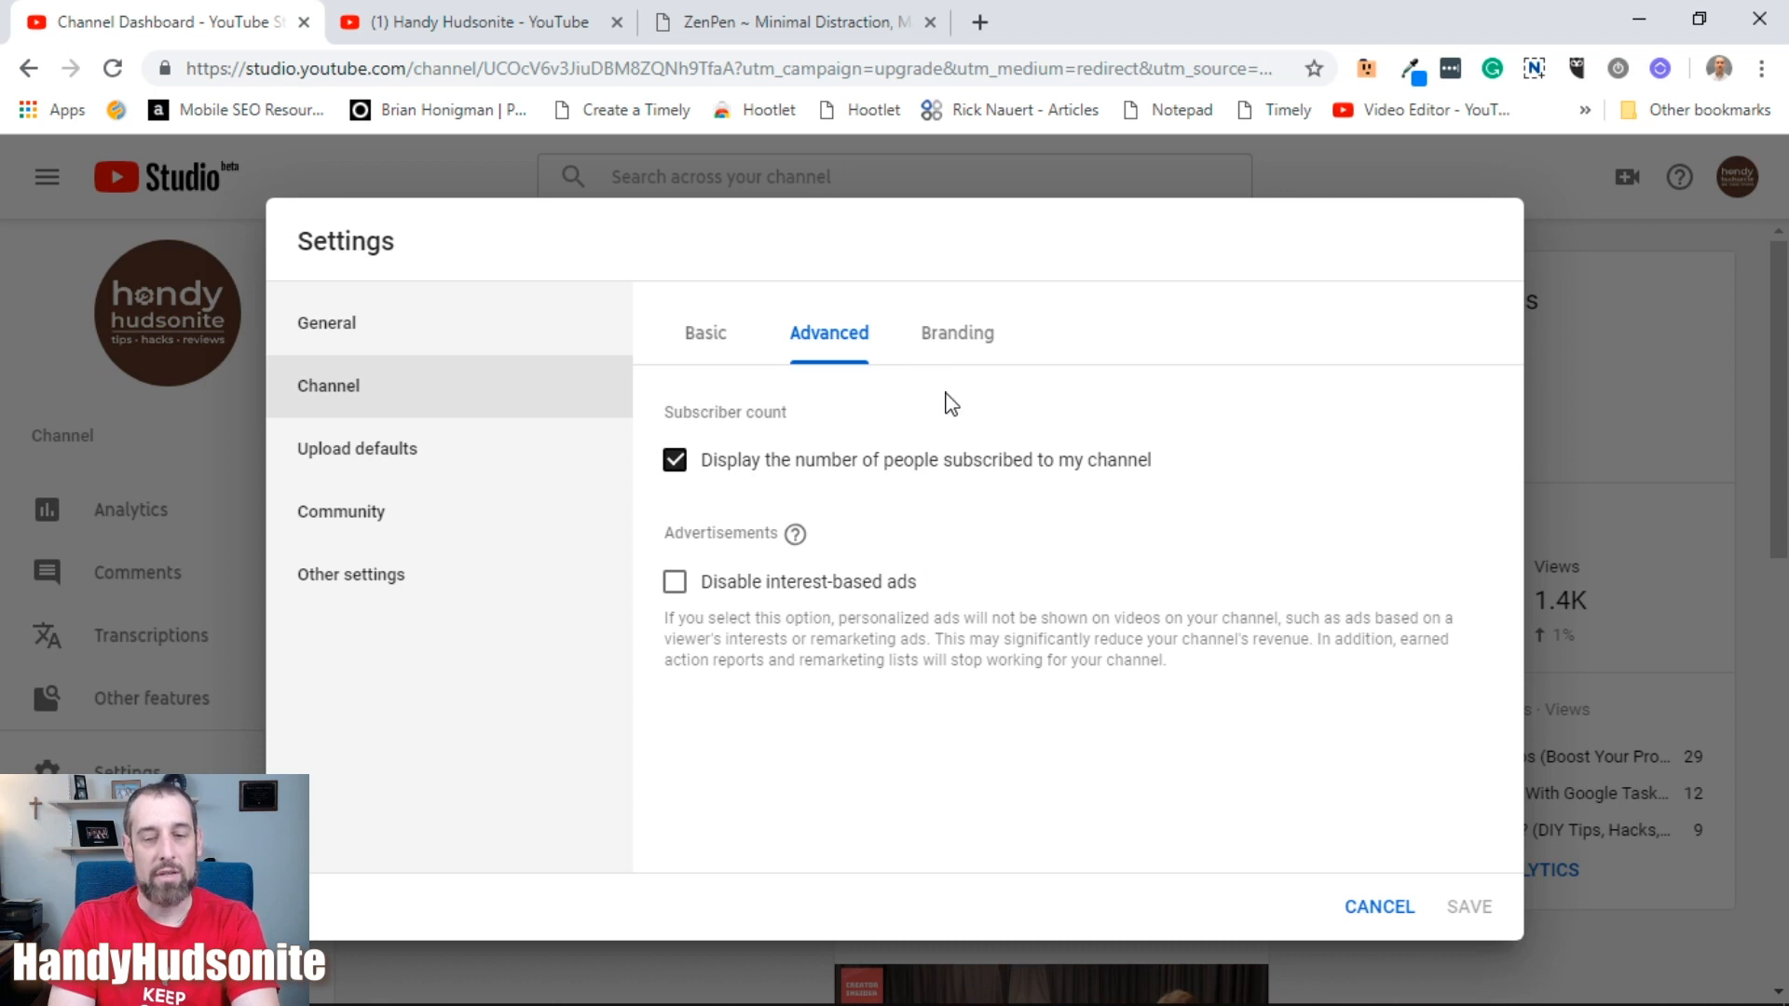
pyautogui.click(959, 333)
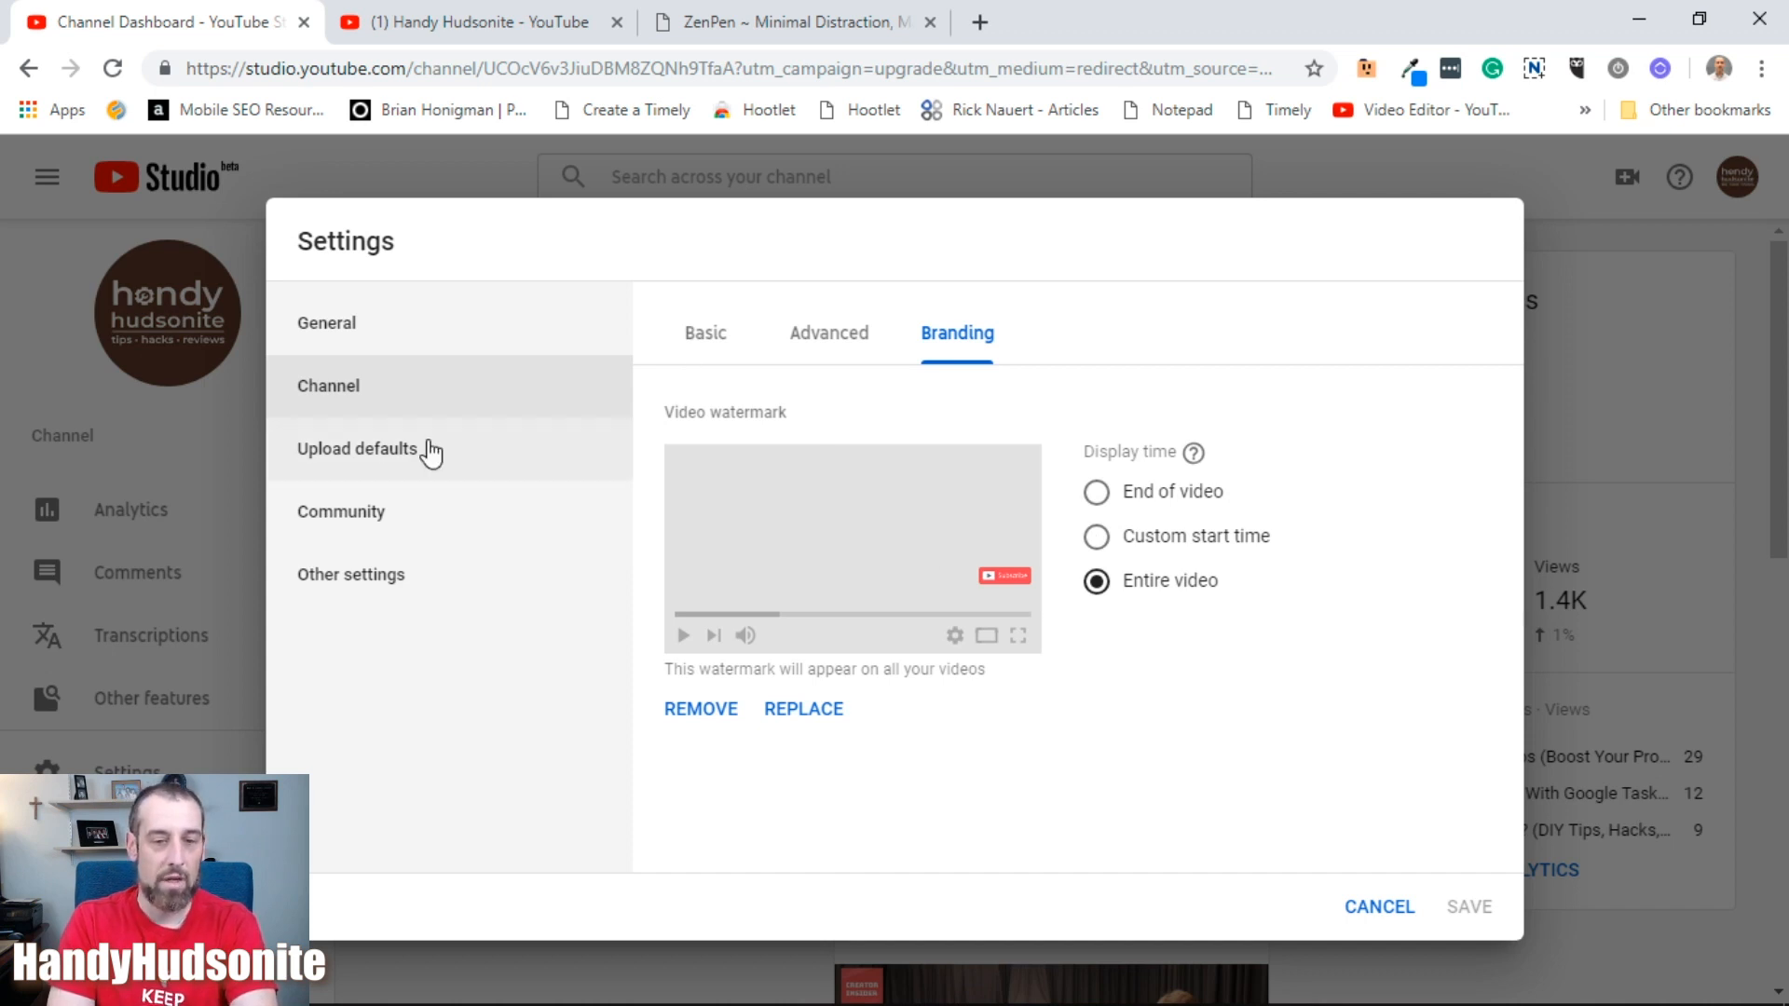
# - Review the essential upload defaults, covering the title, description and visibility
pyautogui.click(389, 460)
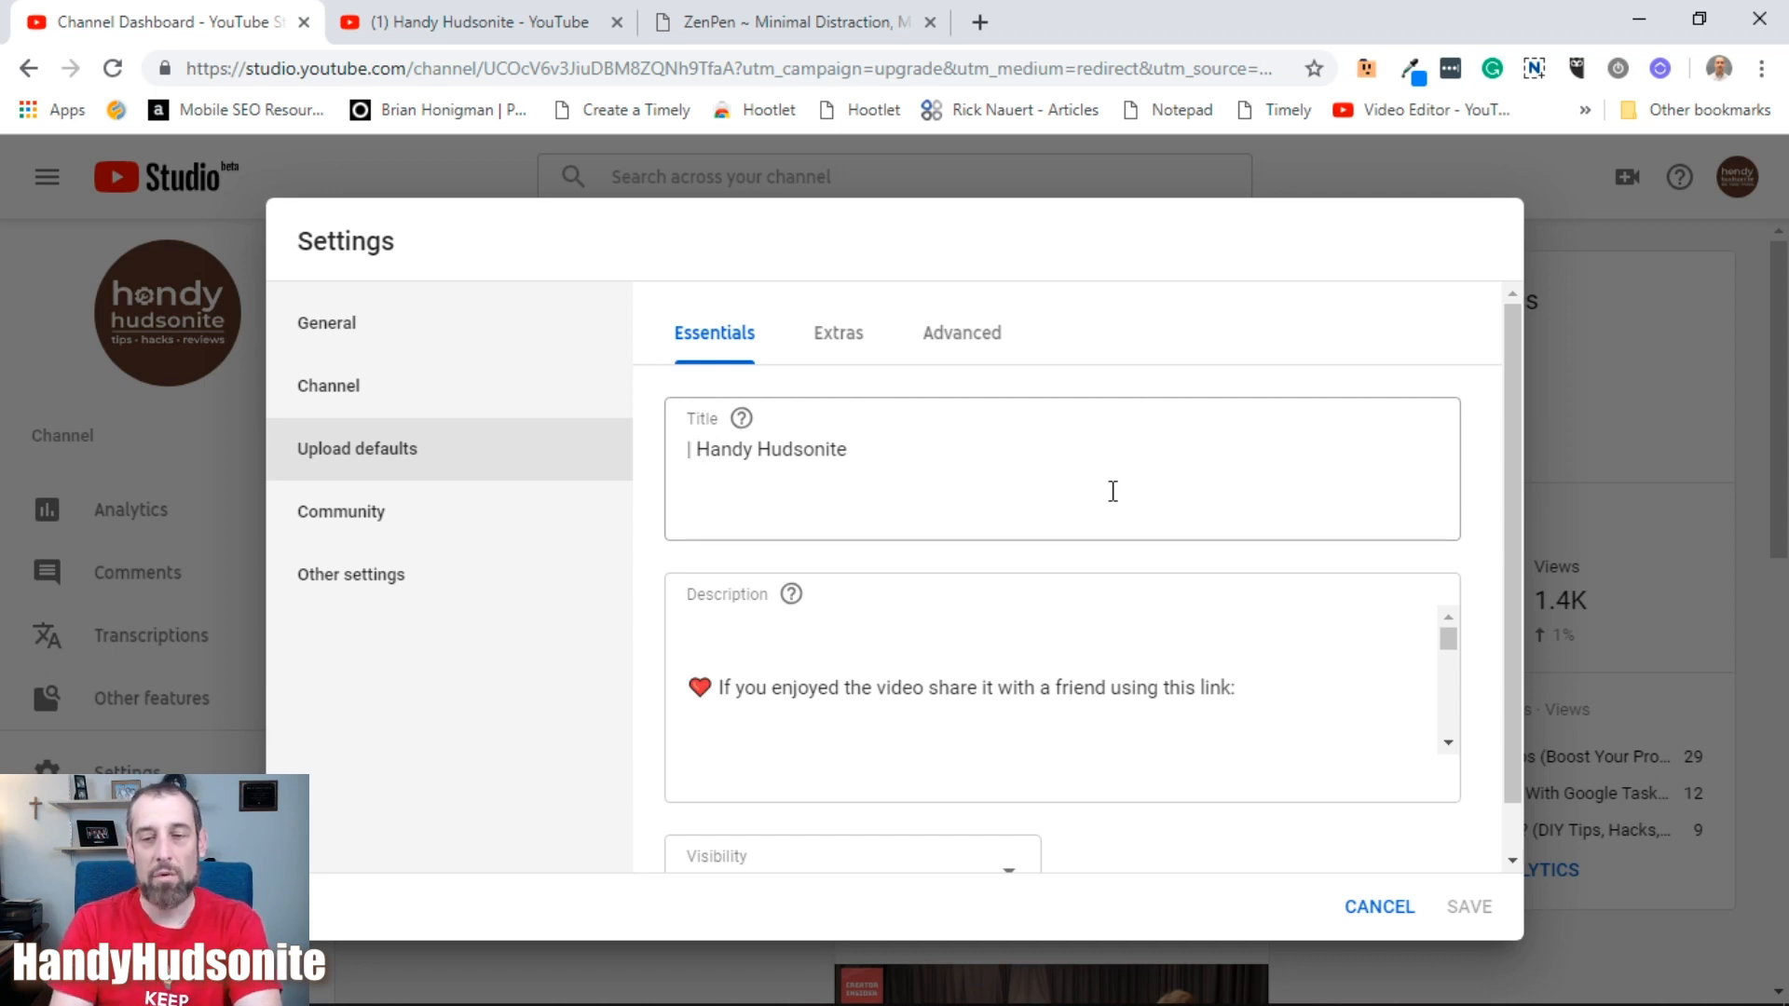
pyautogui.click(1448, 643)
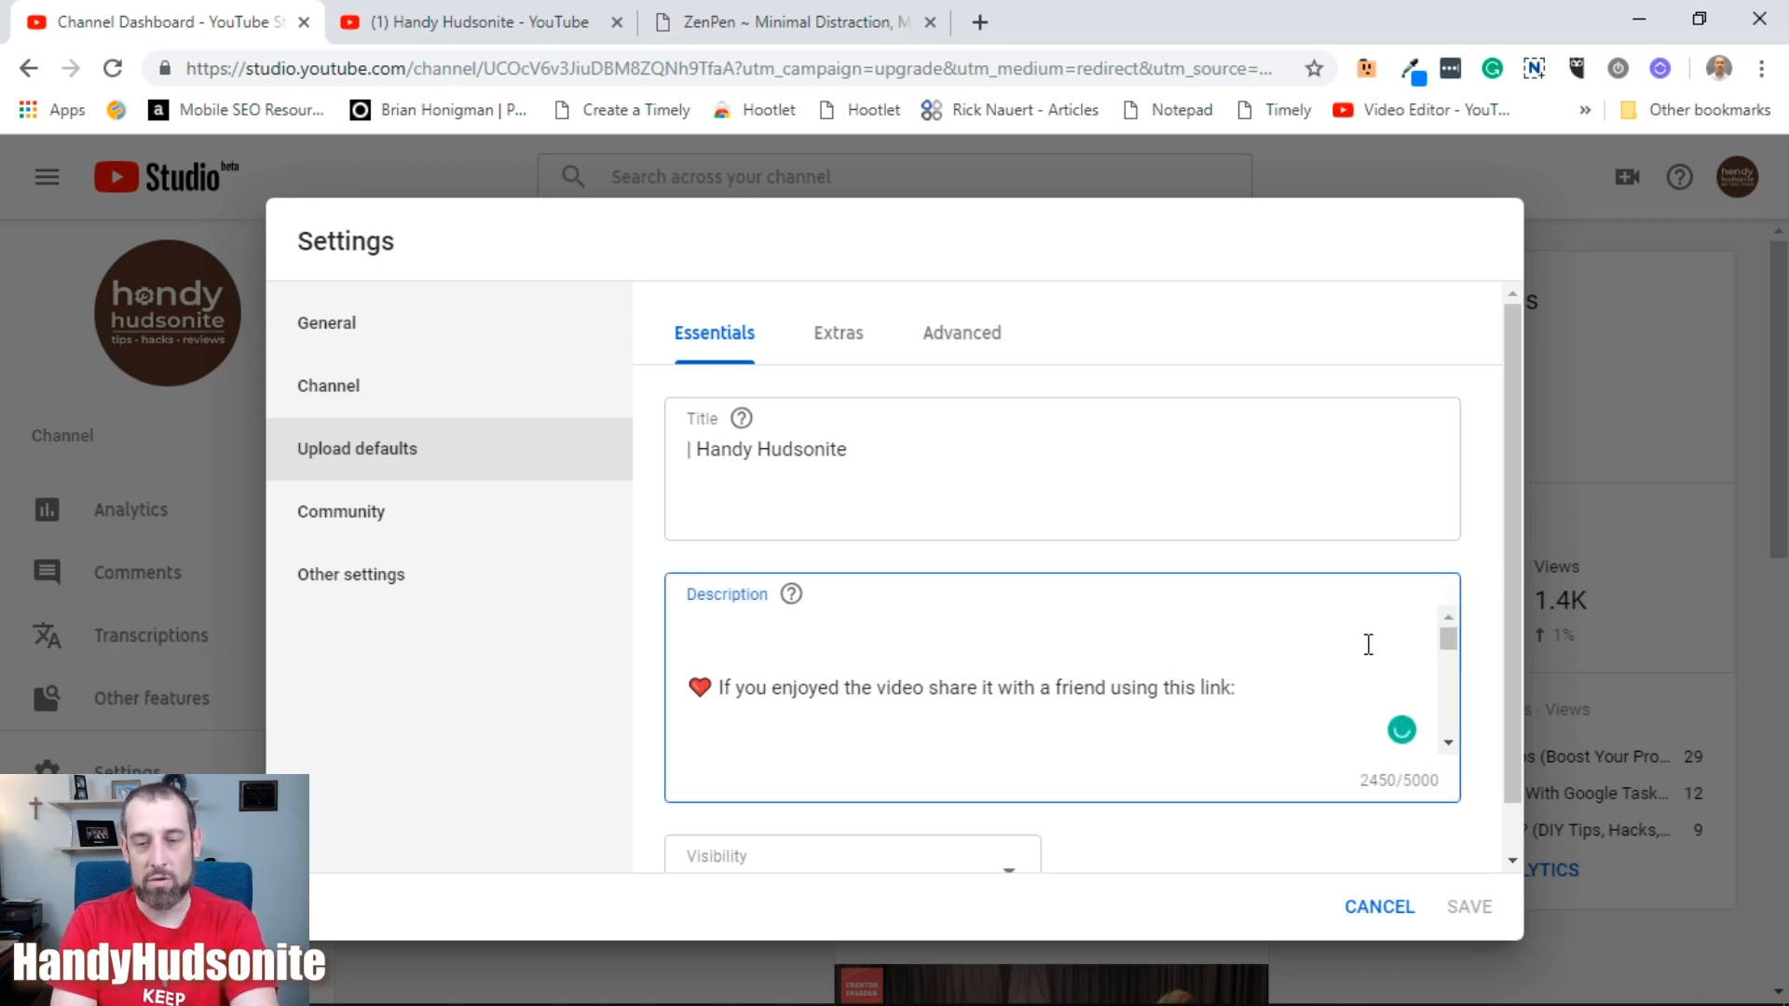
pyautogui.moveTo(1452, 656)
pyautogui.mouseDown()
pyautogui.moveTo(1456, 718)
pyautogui.moveTo(1456, 650)
pyautogui.mouseUp()
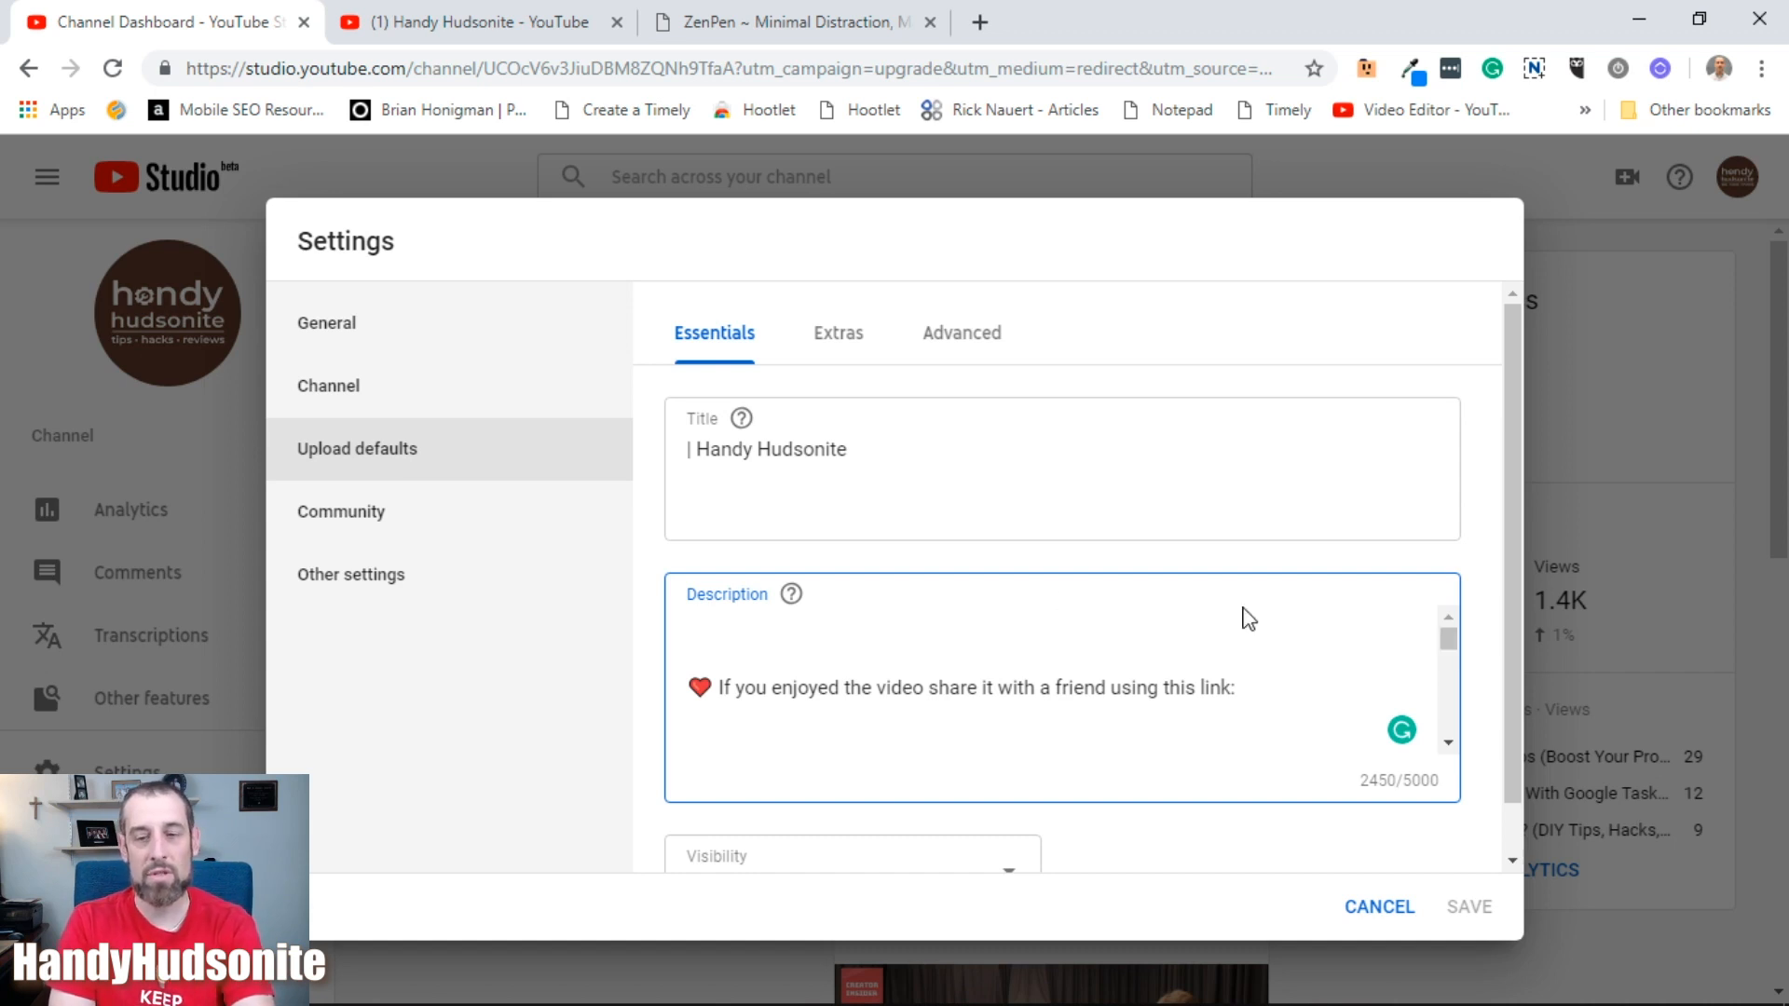
pyautogui.moveTo(1448, 640); pyautogui.dragTo(1520, 725)
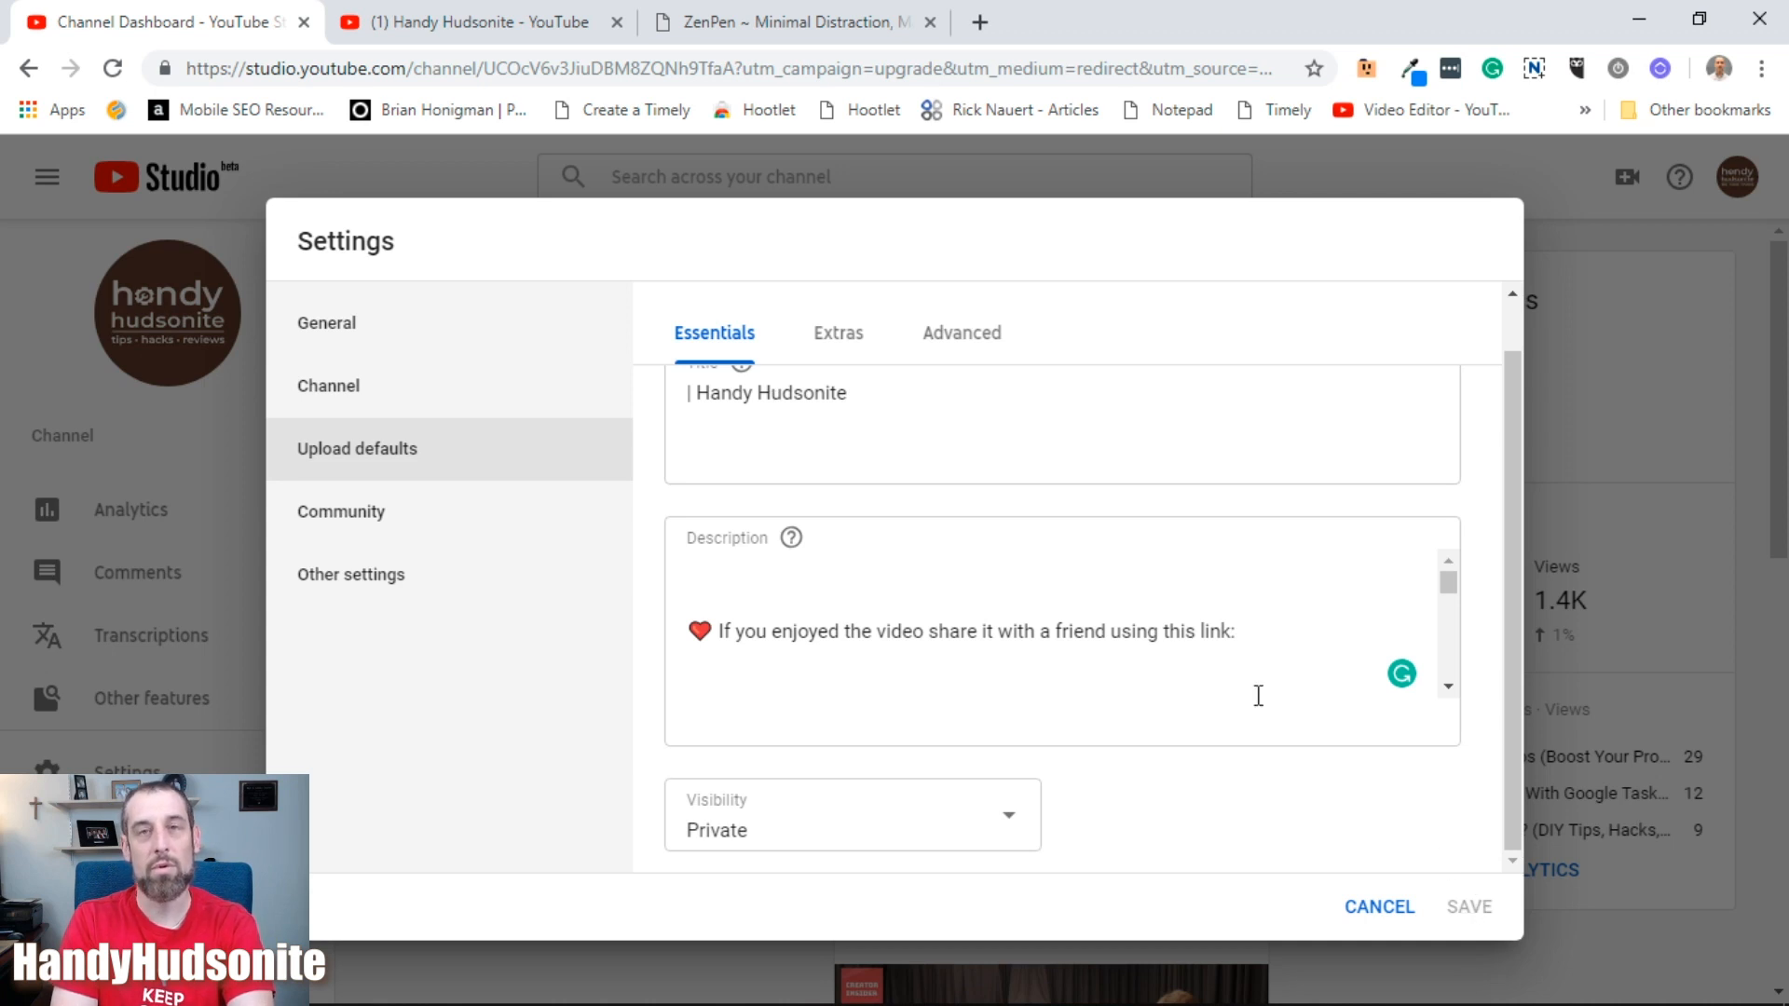
# - Add "handy hudsonite", "tips", "hacks" and "reviews" as default tags for uploads
pyautogui.click(841, 341)
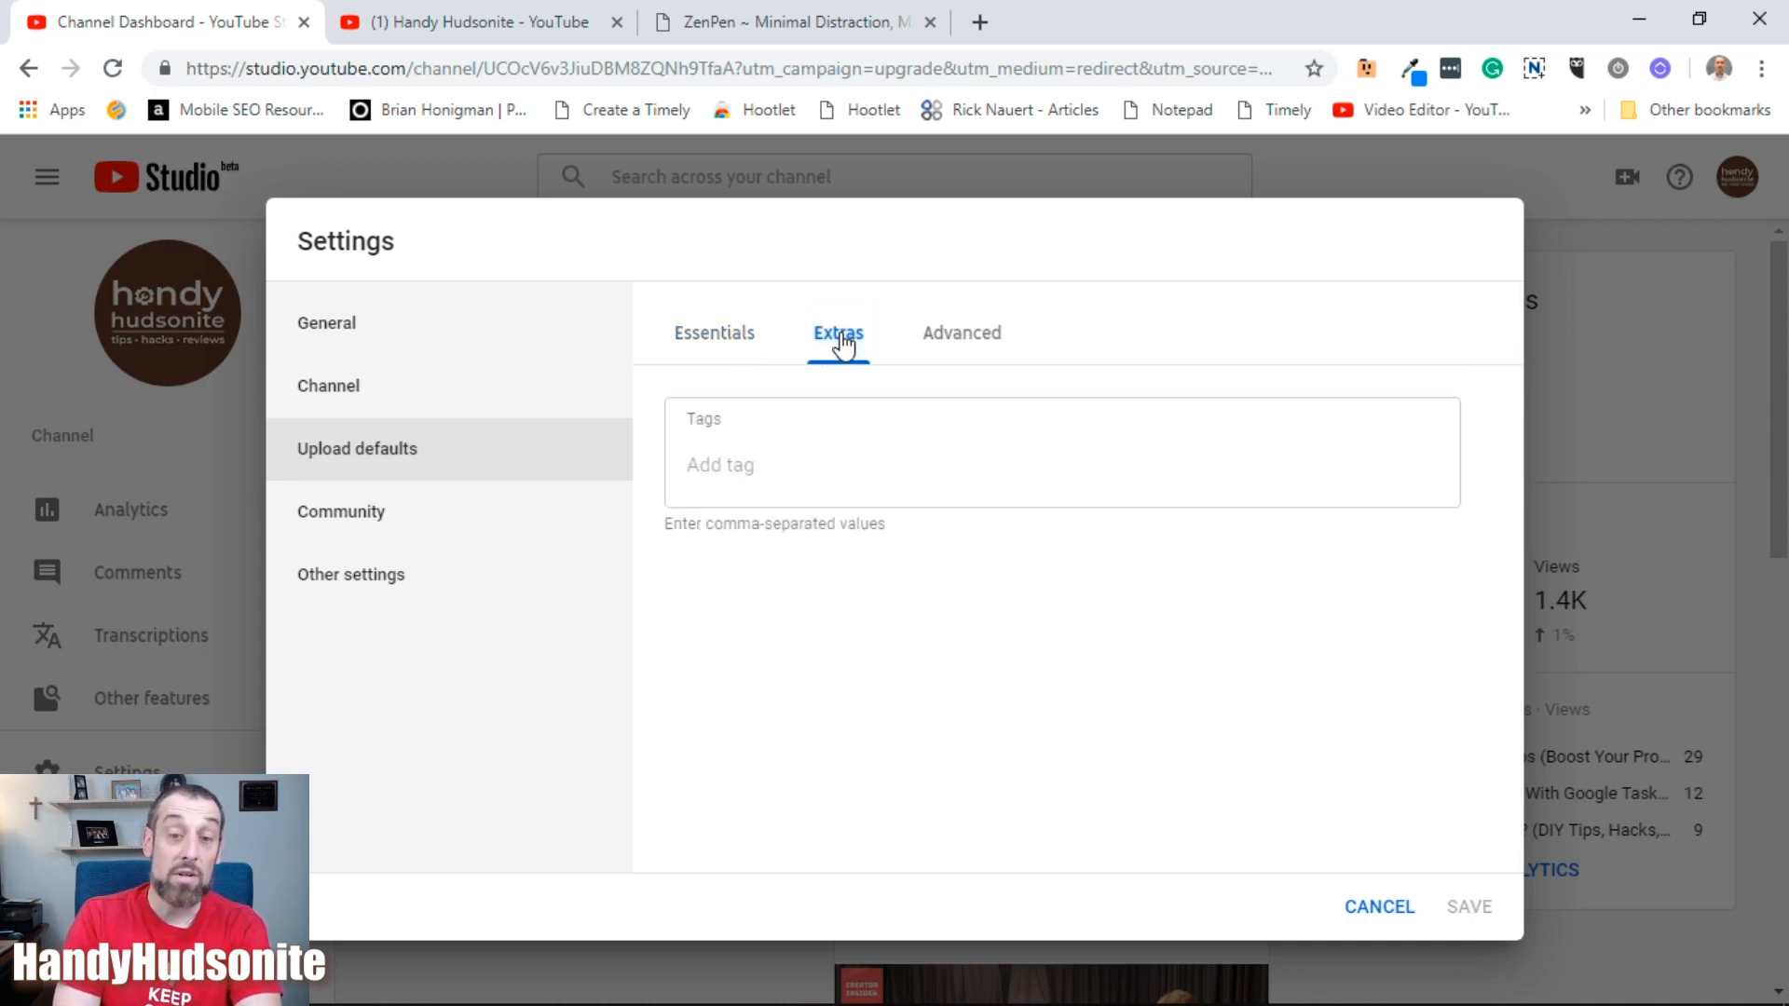
pyautogui.click(773, 471)
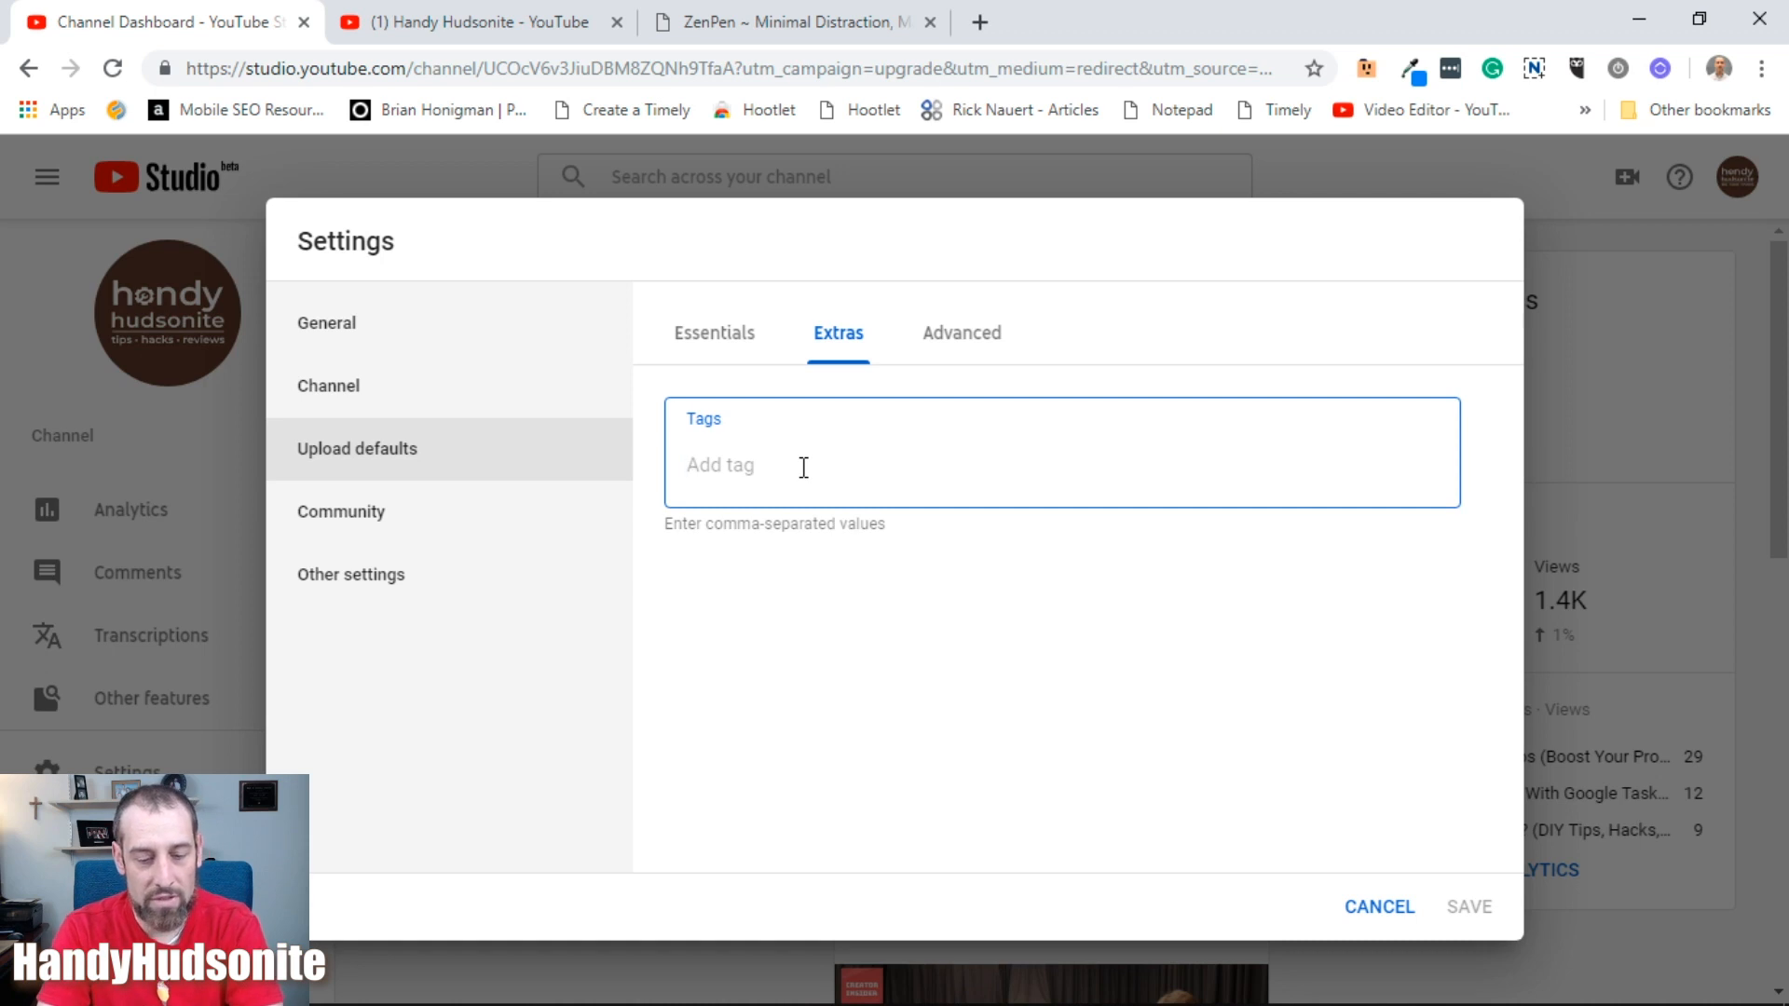
pyautogui.write('#')
pyautogui.press('BackSpace')
pyautogui.write('h')
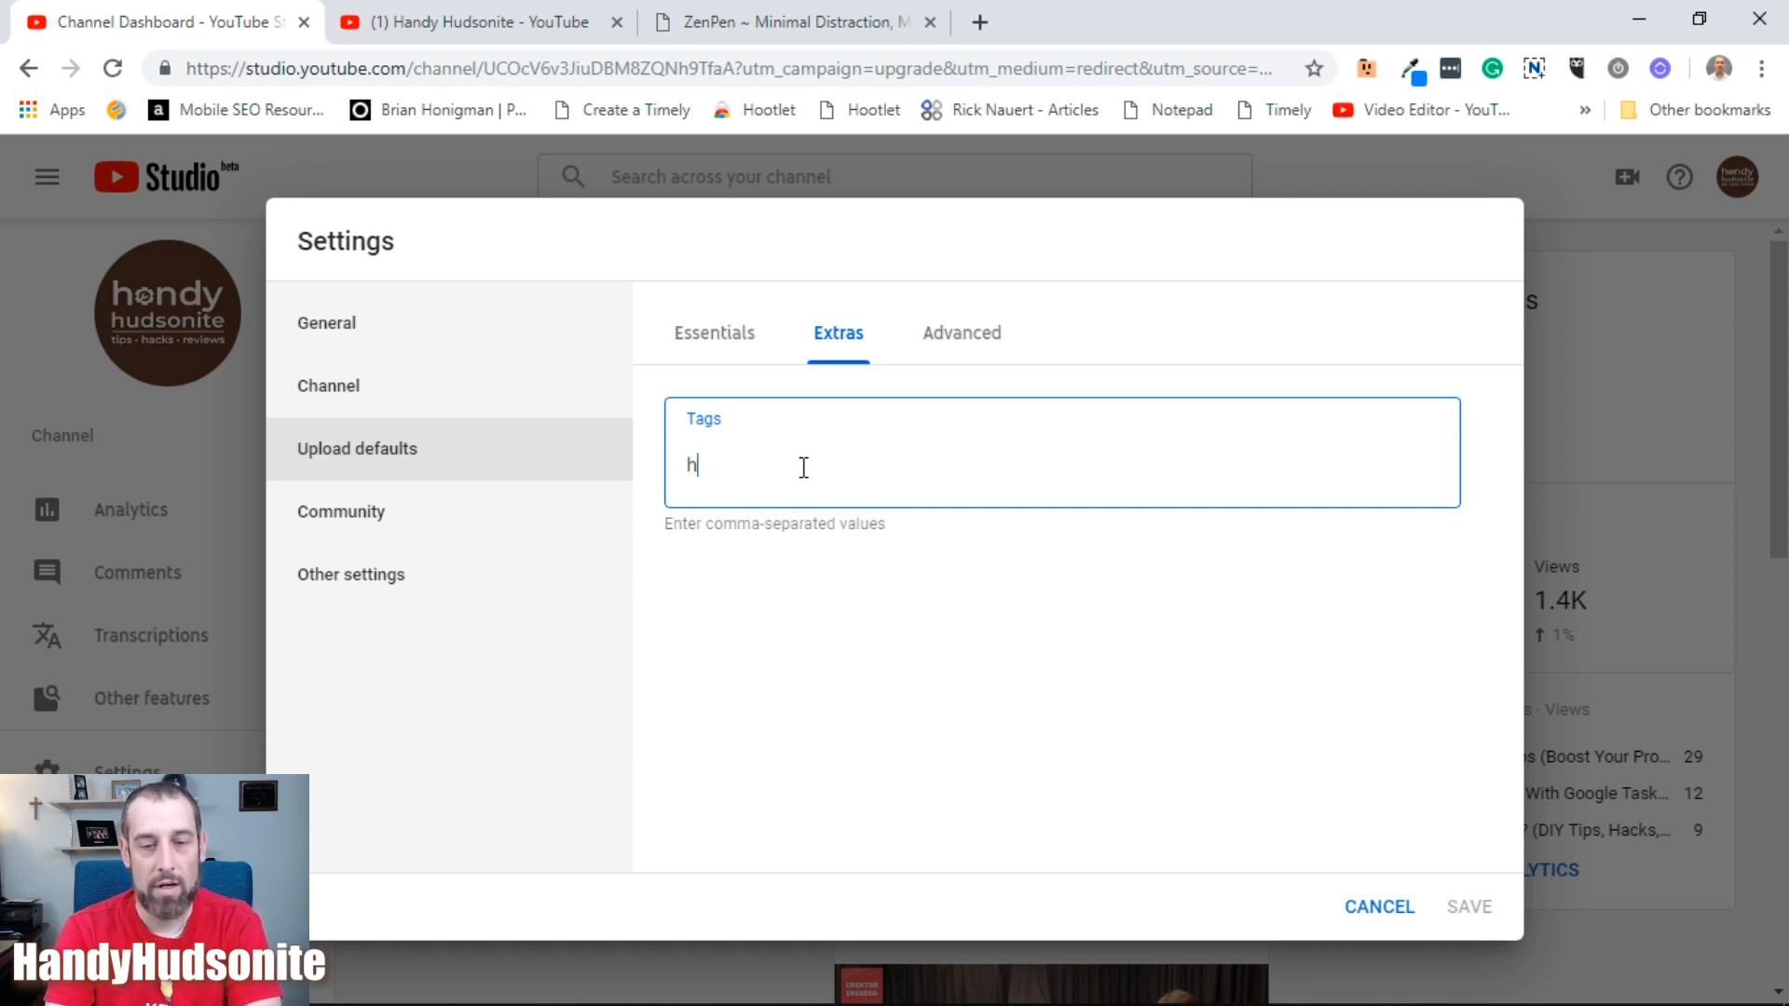
pyautogui.write('andy hudosnite')
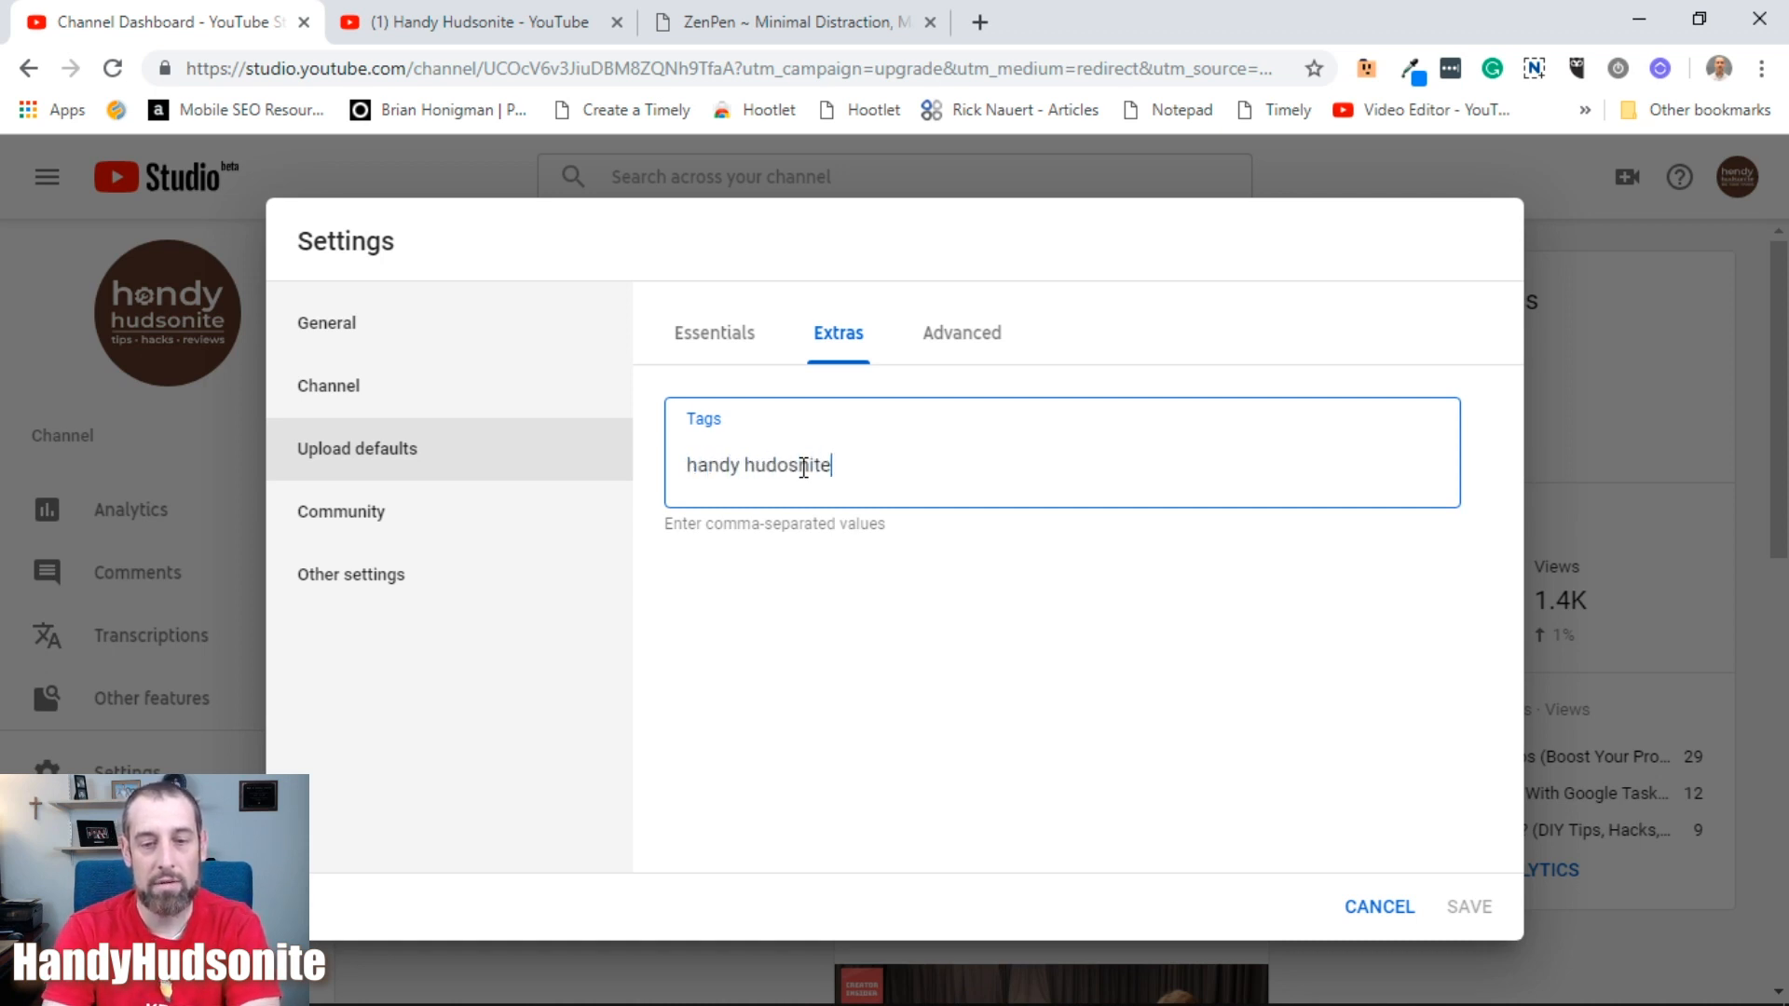
pyautogui.press('BackSpace')
pyautogui.press('BackSpace')
pyautogui.press('BackSpace')
pyautogui.press('BackSpace')
pyautogui.write('sonite')
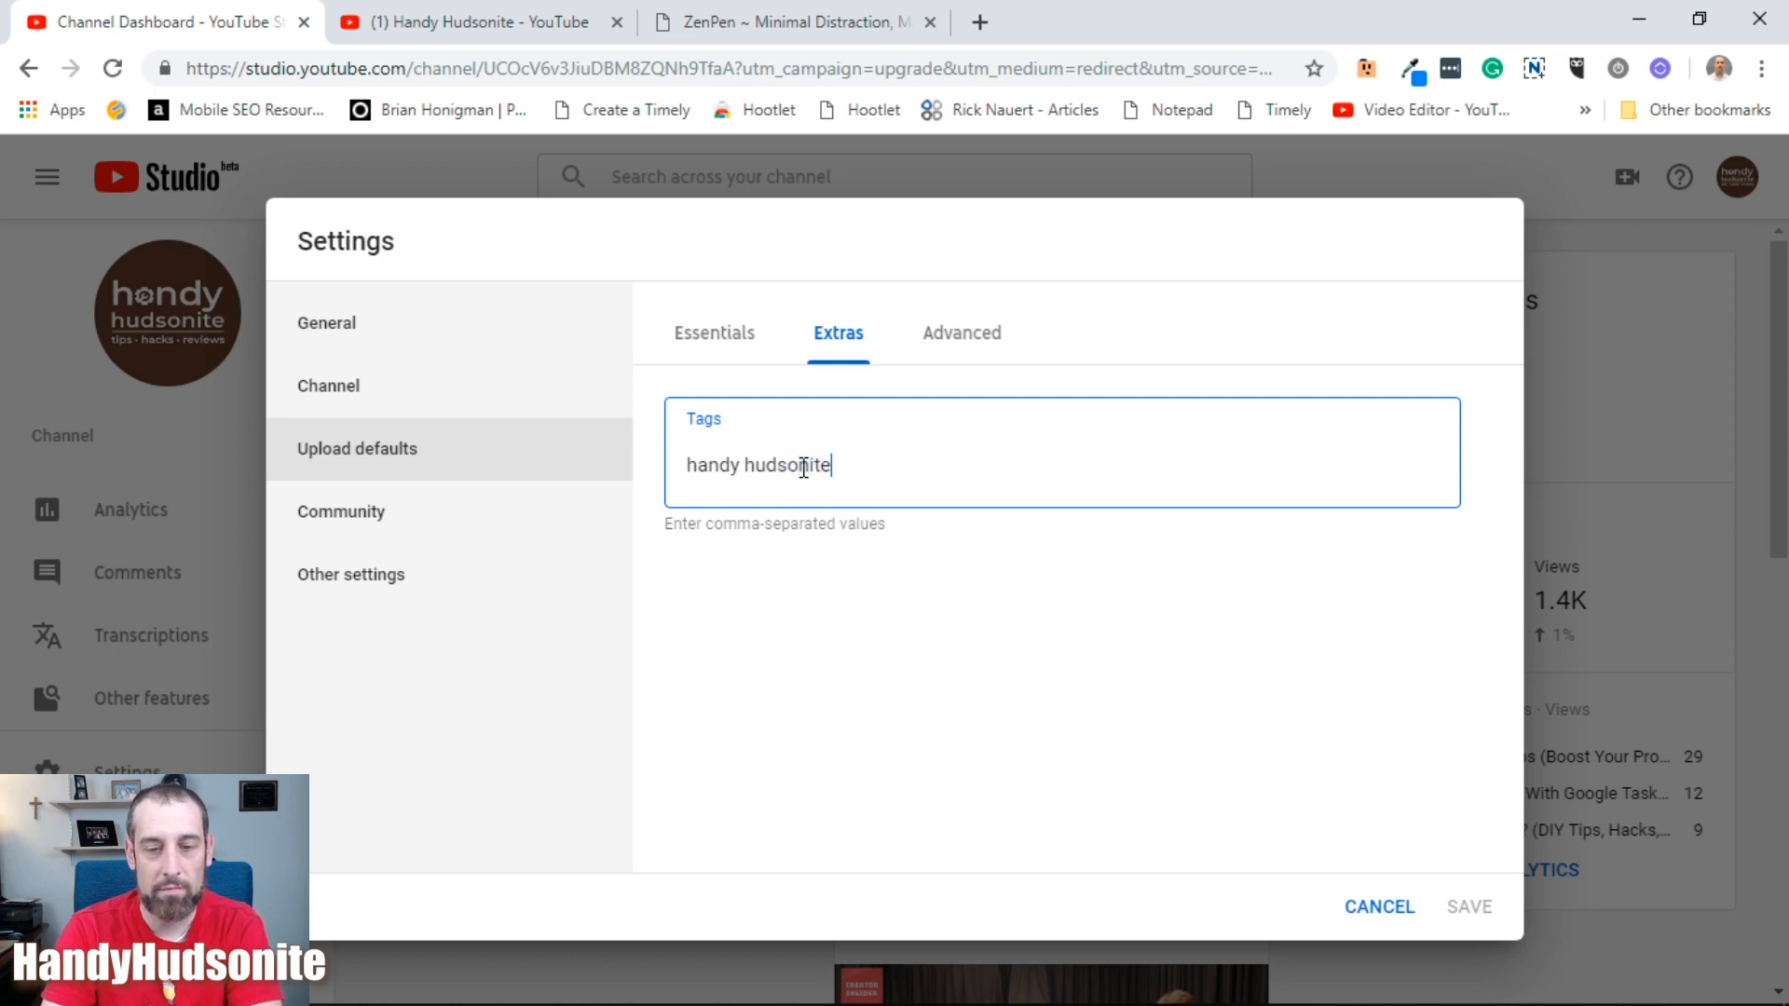
pyautogui.press('Return')
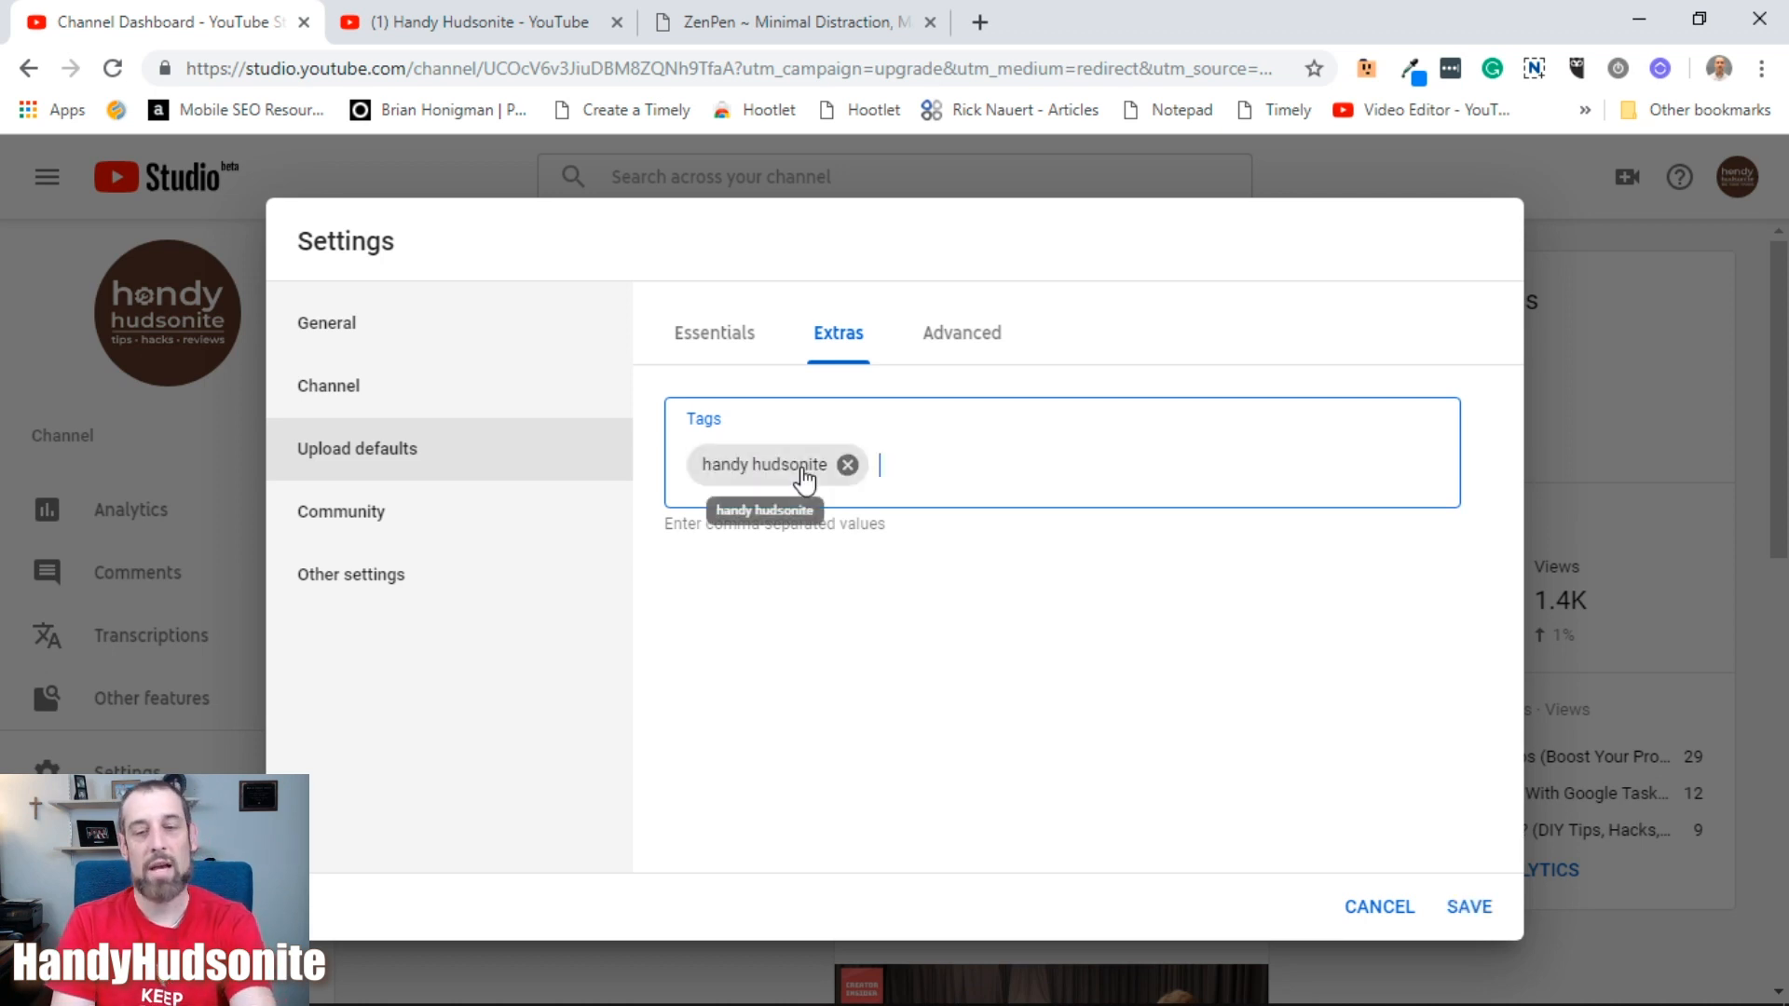
pyautogui.write('t')
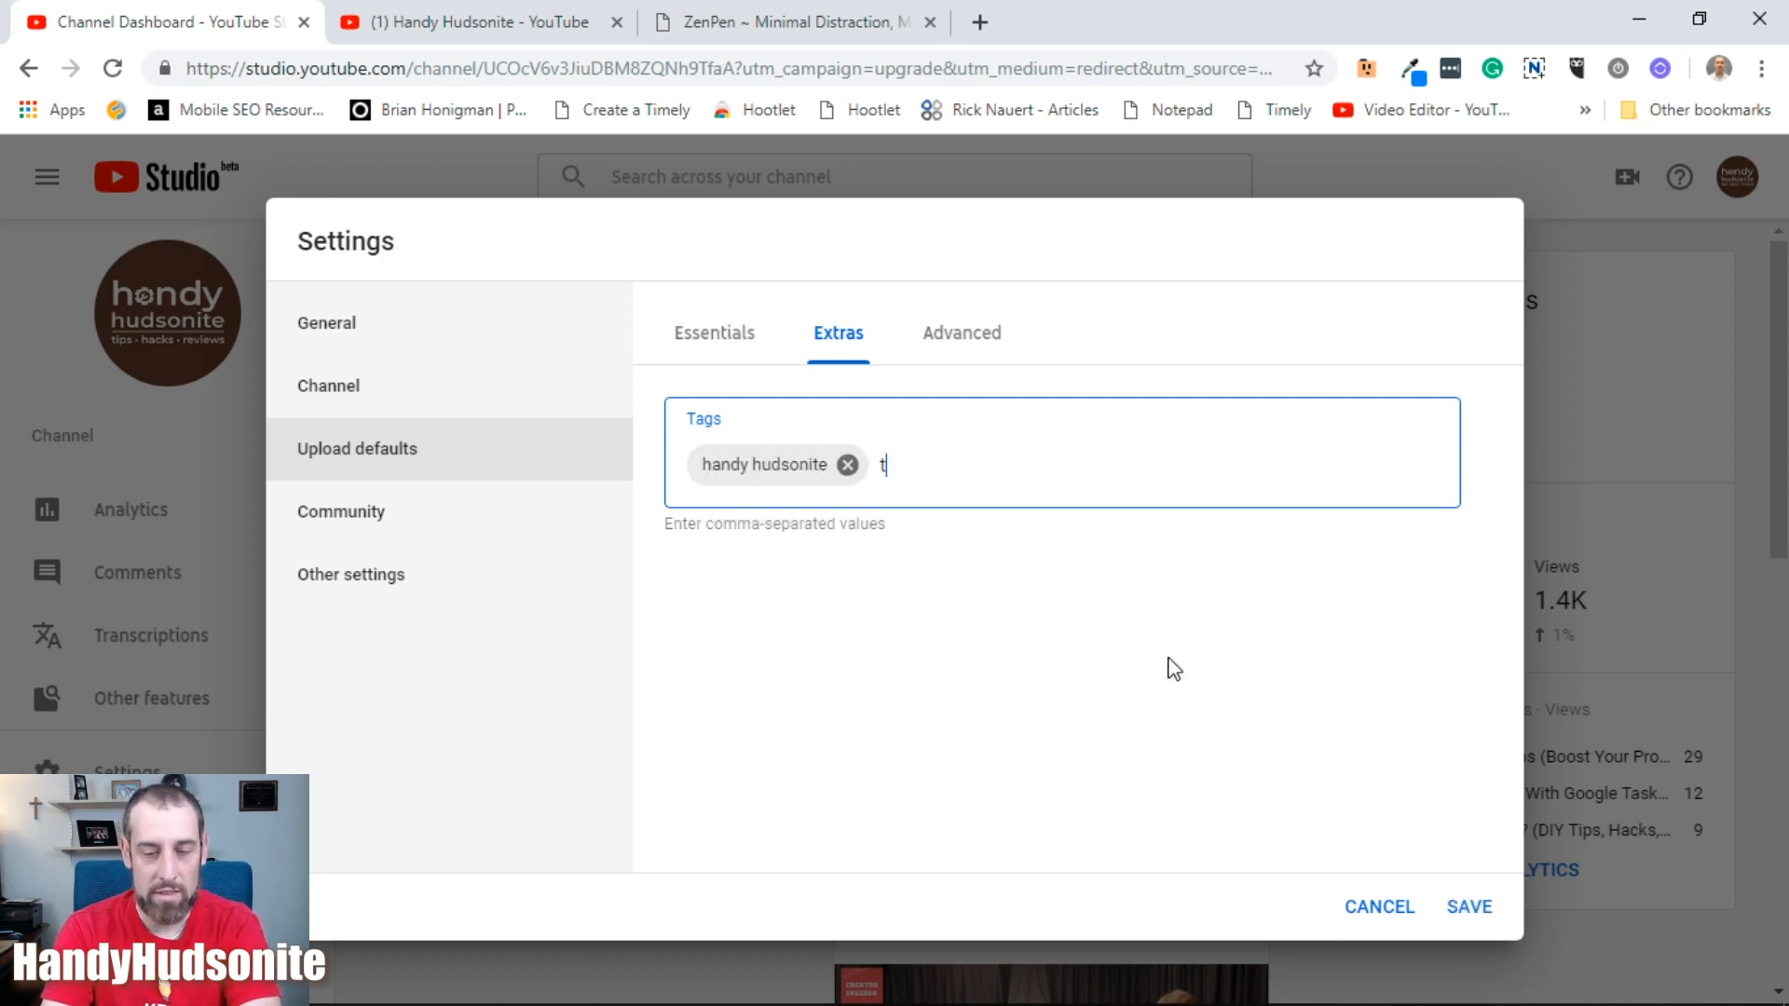
pyautogui.write('ips,hack')
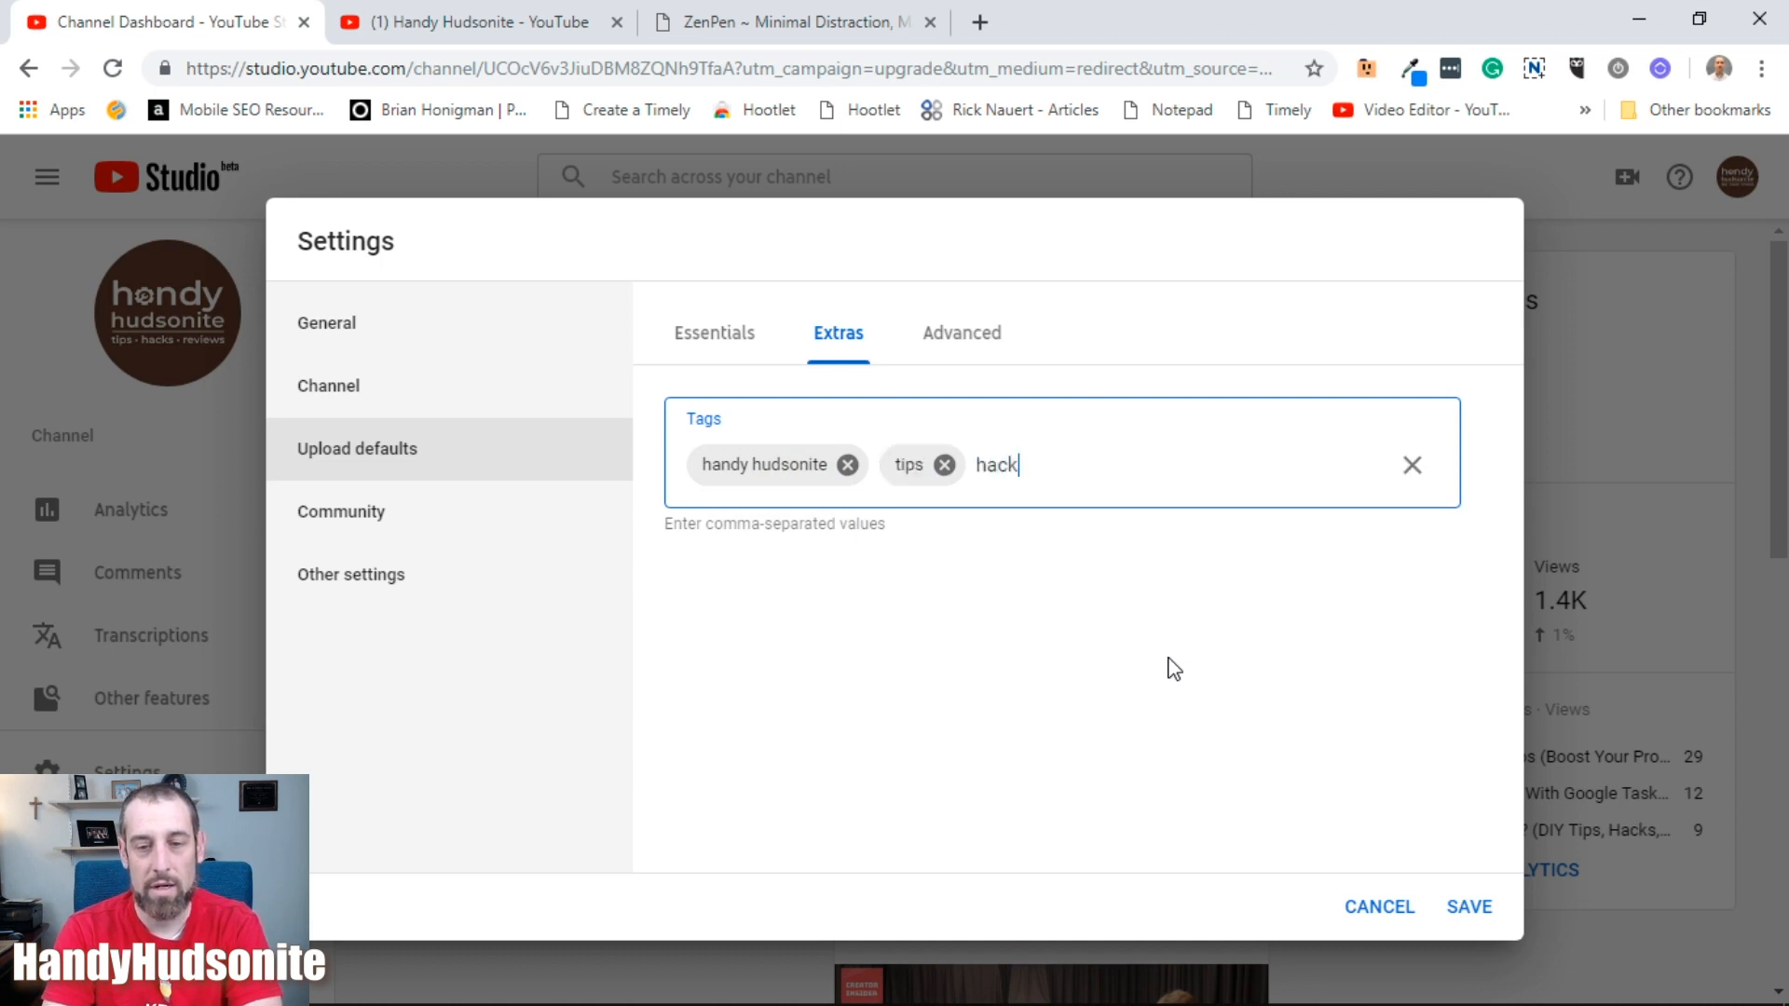
pyautogui.write('s,reviews, reviews')
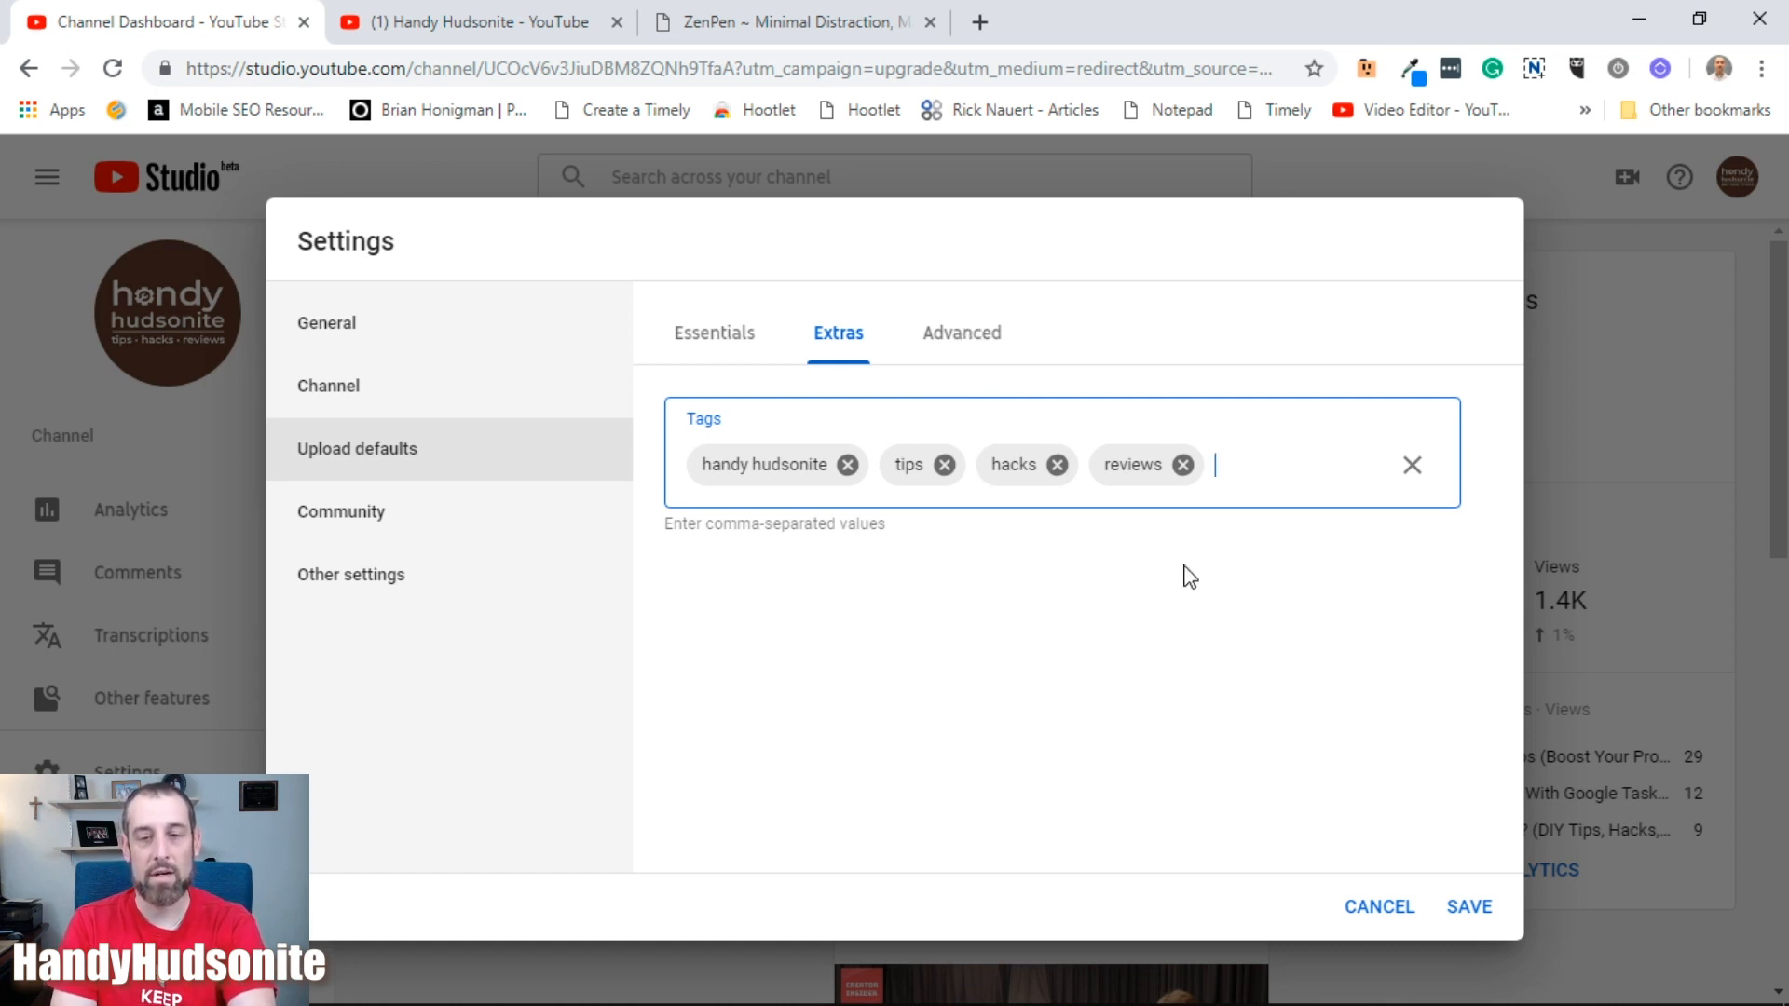
# - Review the advanced upload defaults, including language, comments and ratings, and check the community contributions options
pyautogui.click(969, 345)
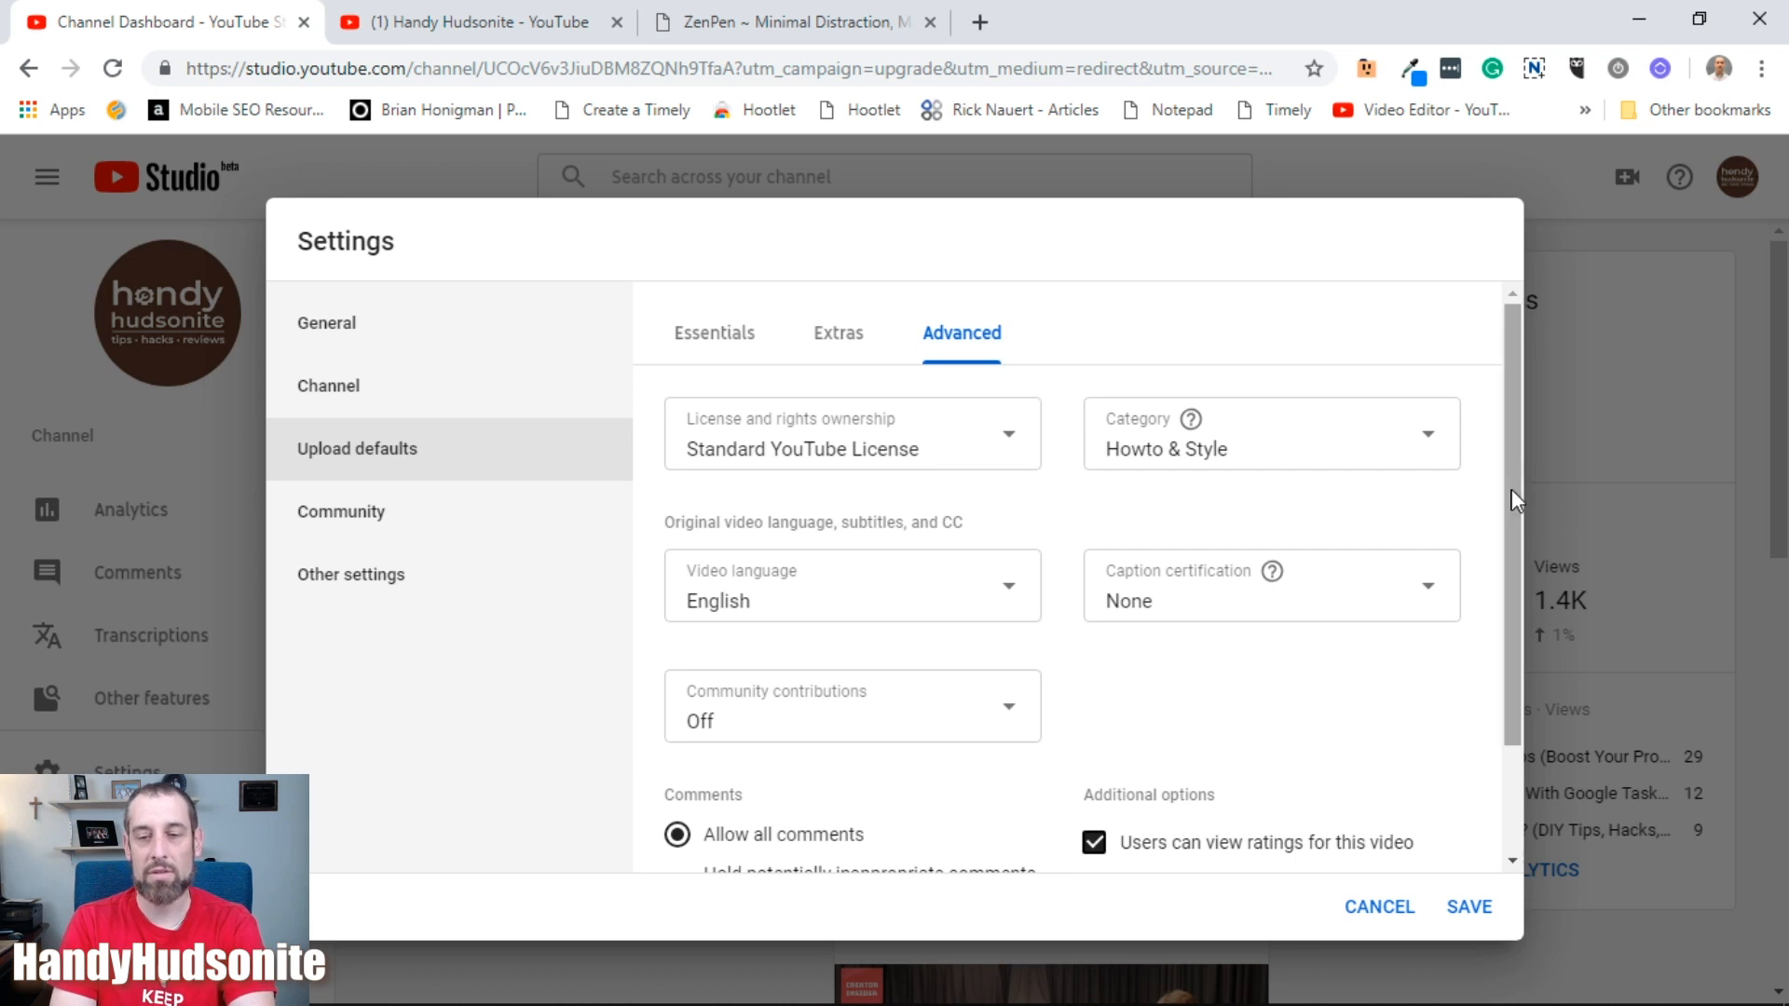
pyautogui.moveTo(1516, 490); pyautogui.dragTo(1506, 554)
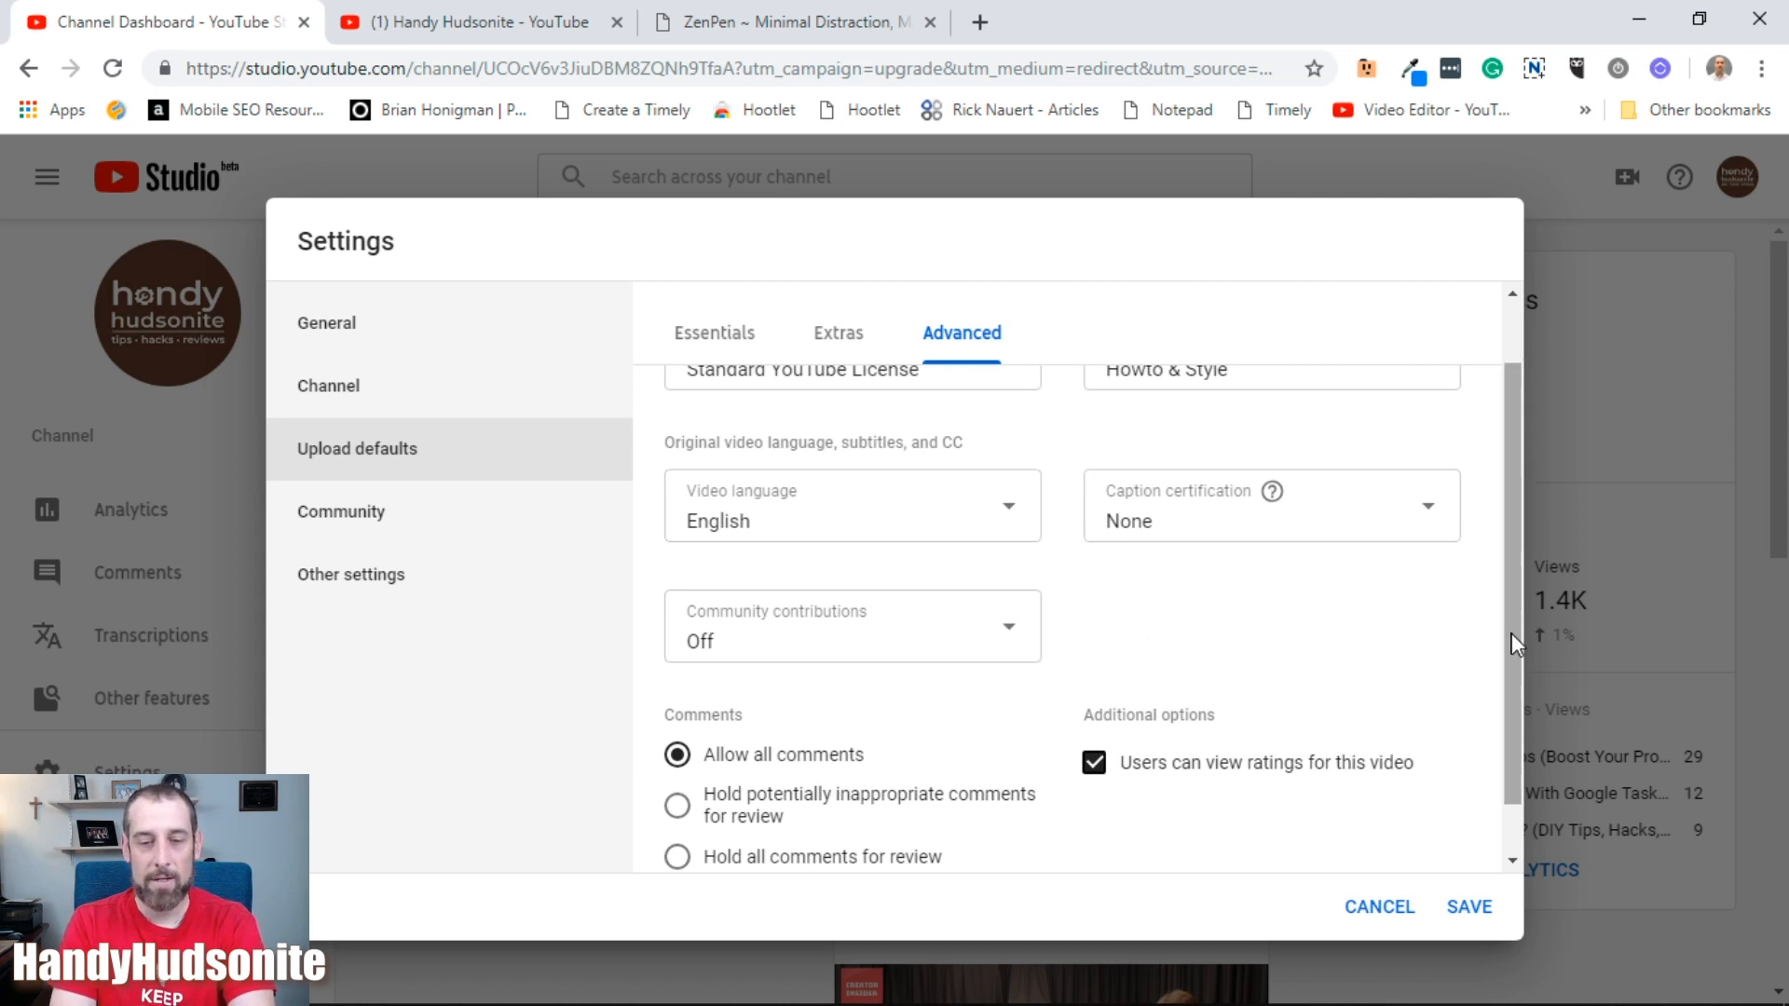
pyautogui.moveTo(1511, 634); pyautogui.dragTo(1511, 718)
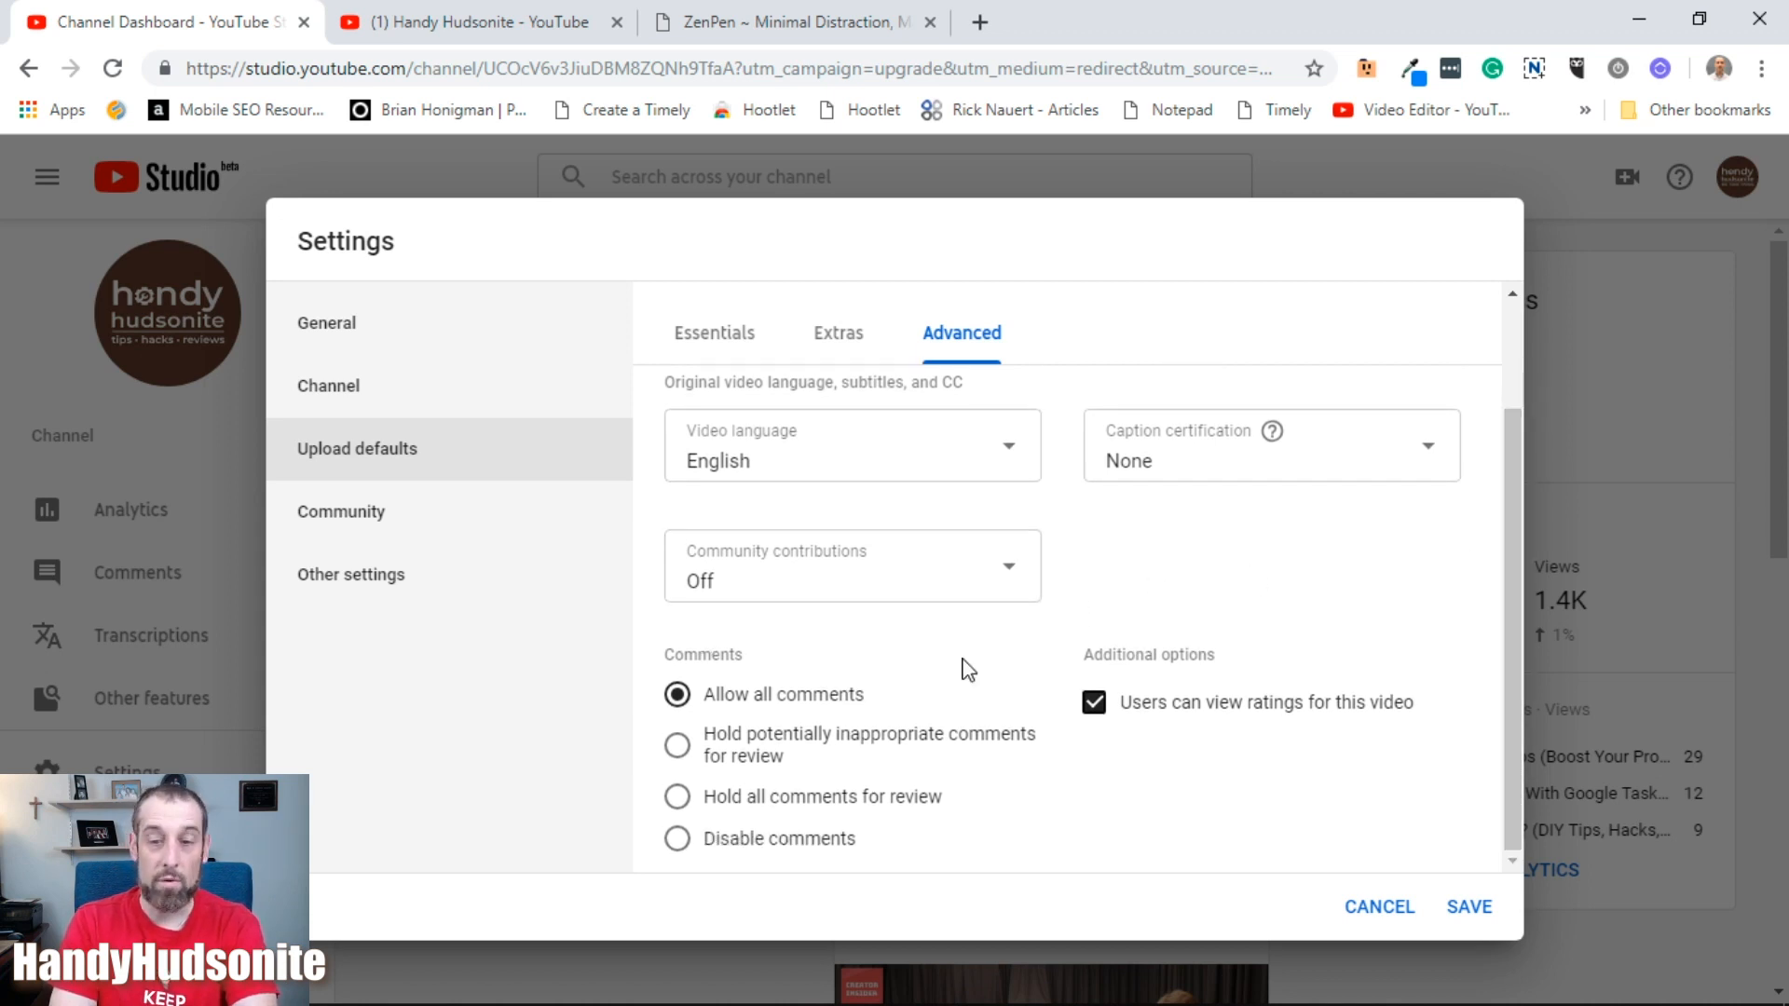
pyautogui.click(1019, 578)
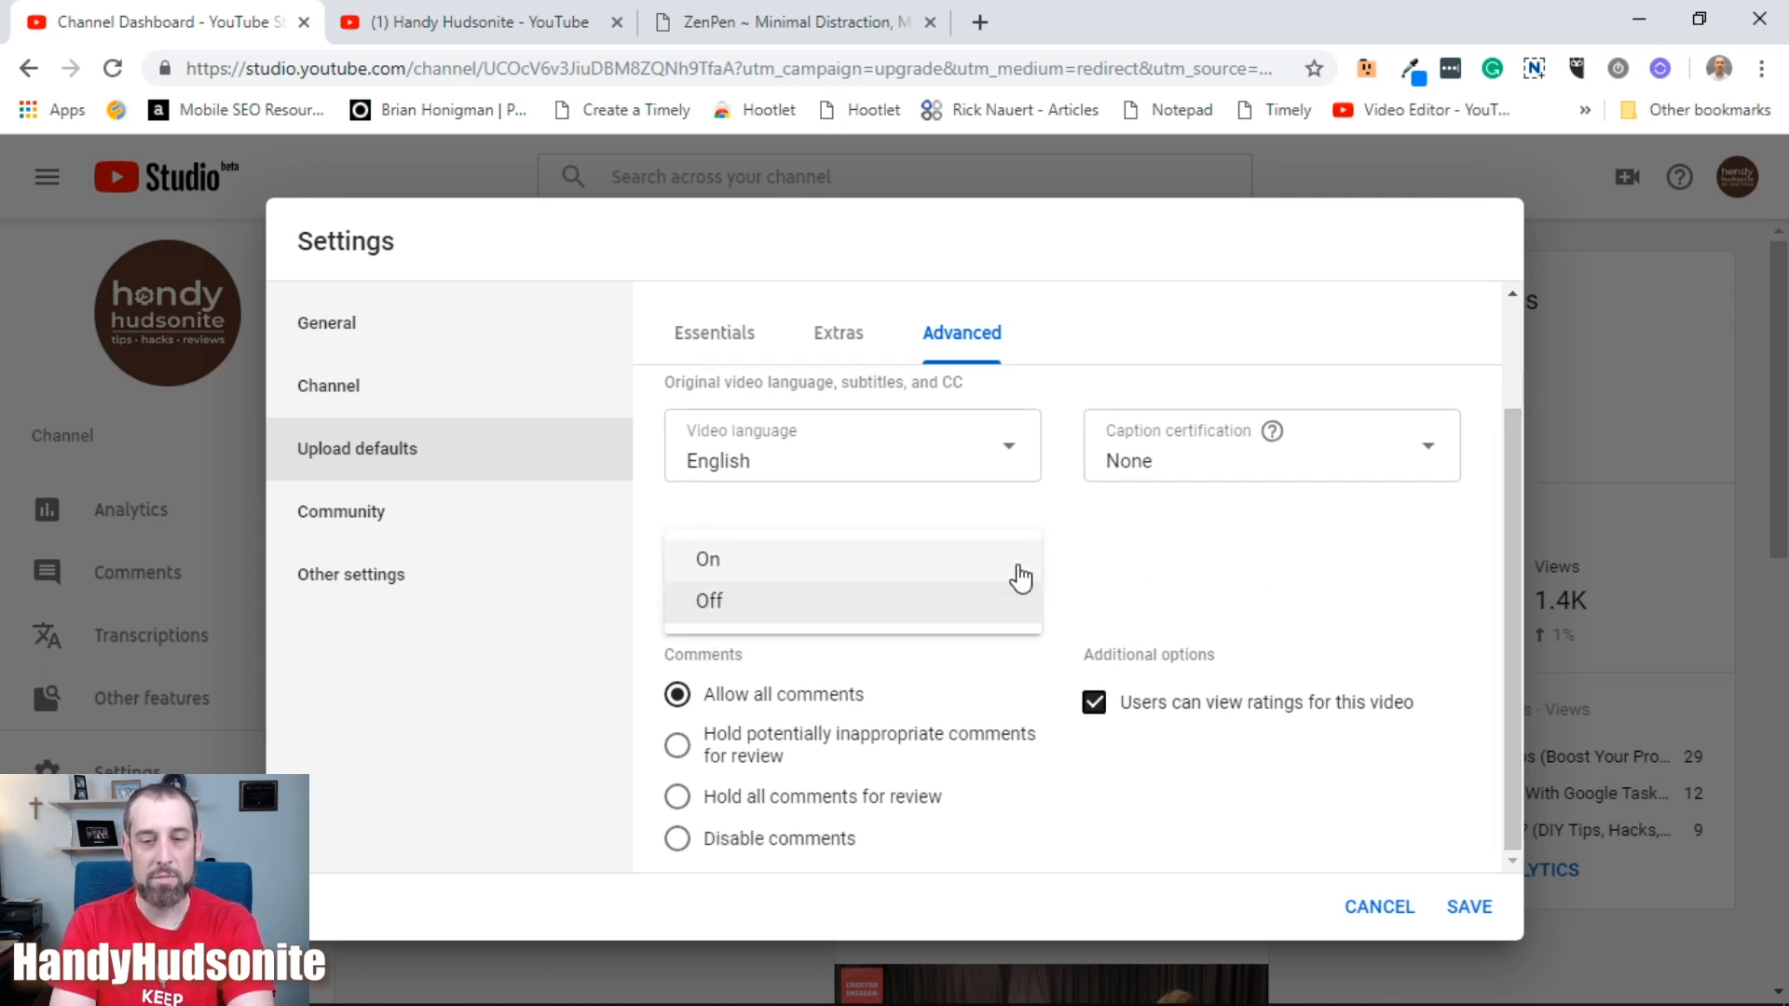
pyautogui.click(1176, 575)
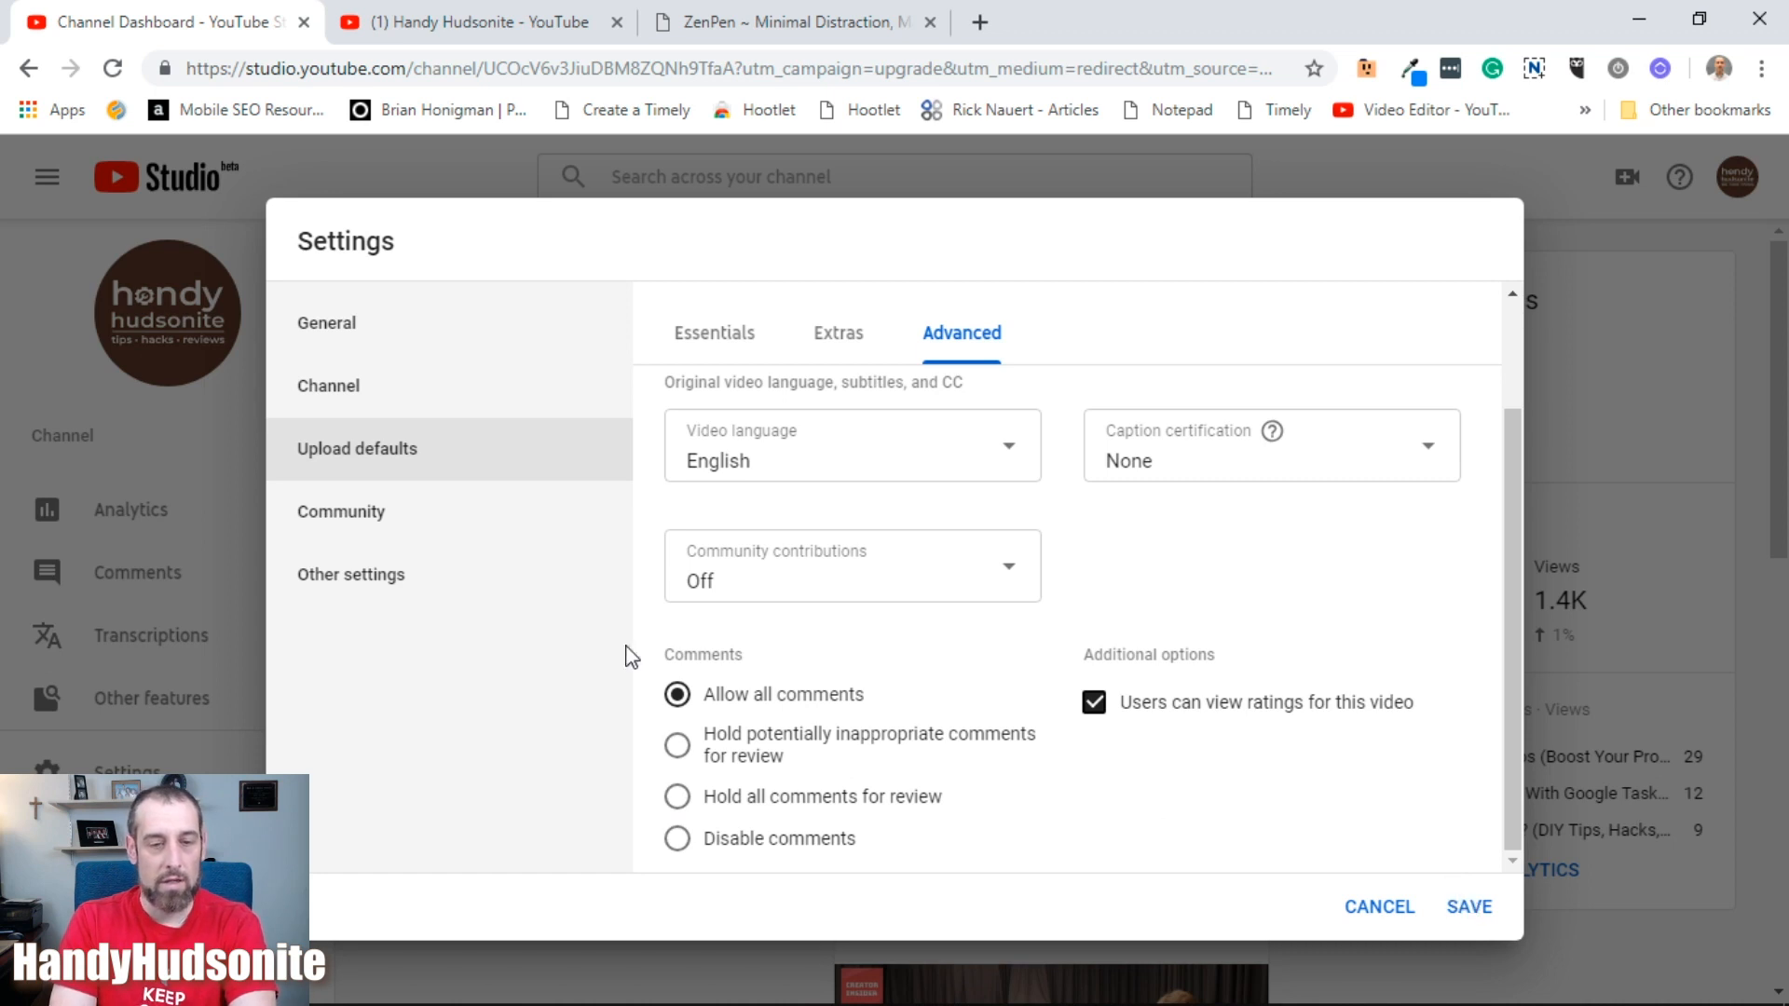
# - Review the community automated filters from moderators through blocked words and links, and save the settings
pyautogui.click(345, 512)
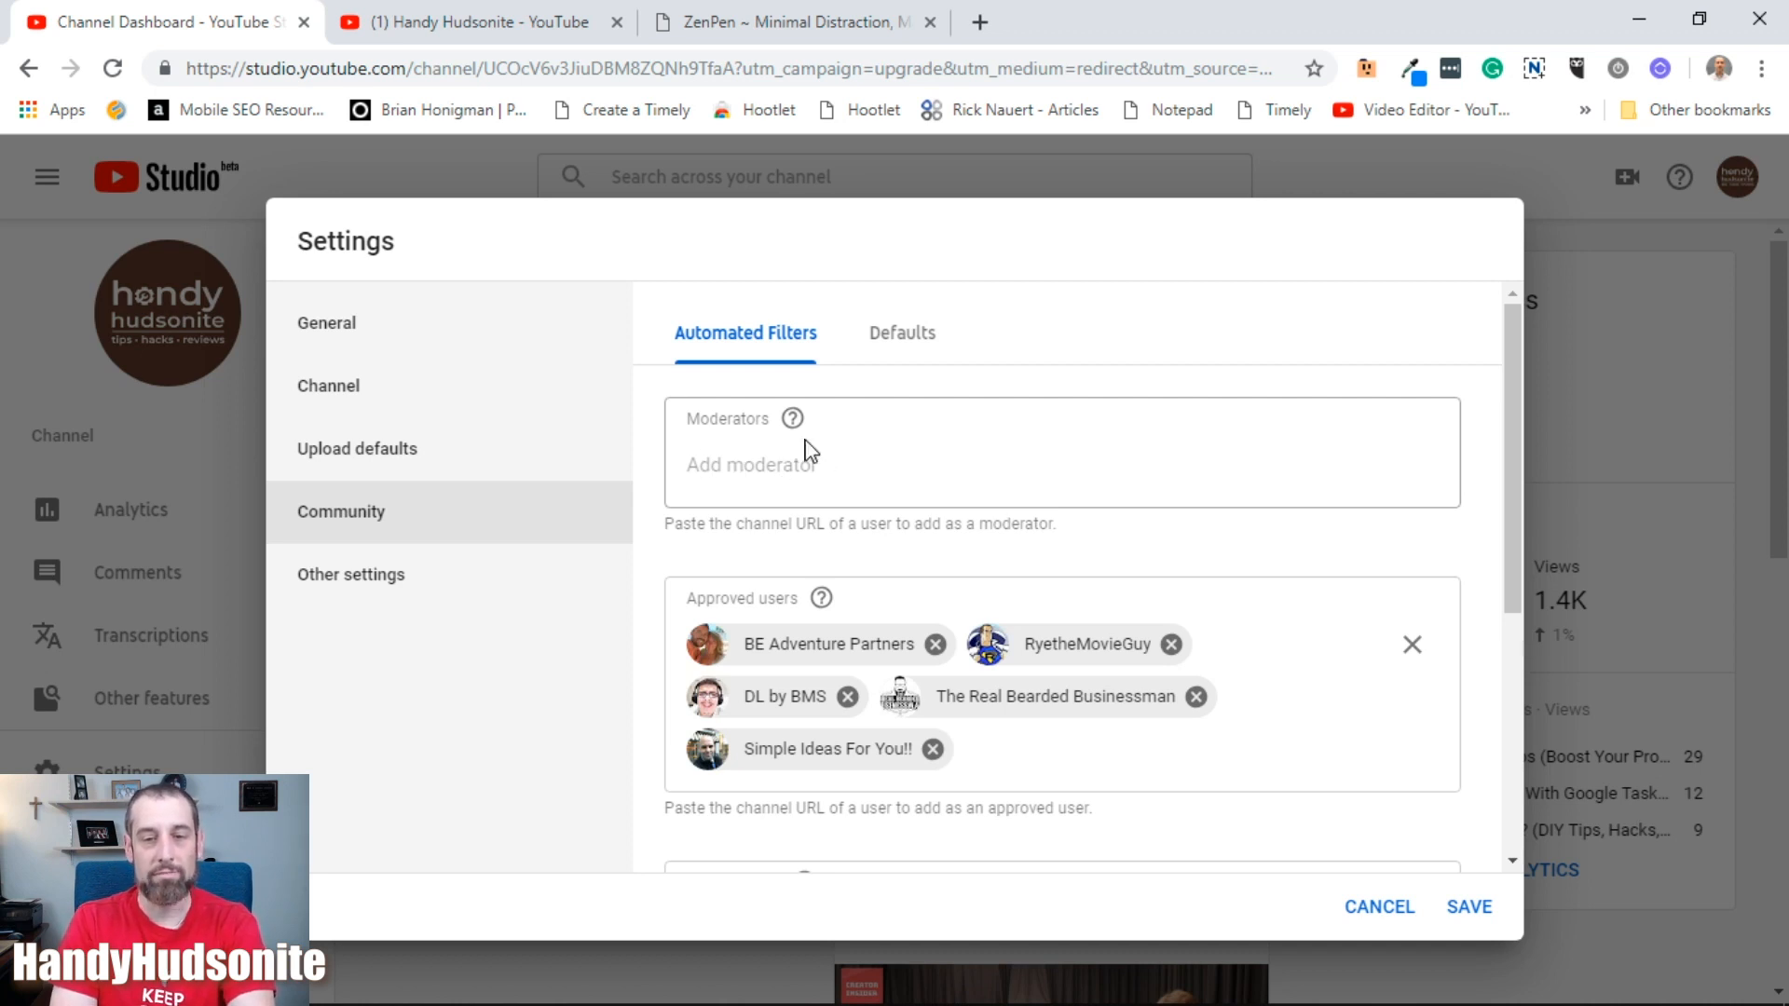
pyautogui.moveTo(797, 428)
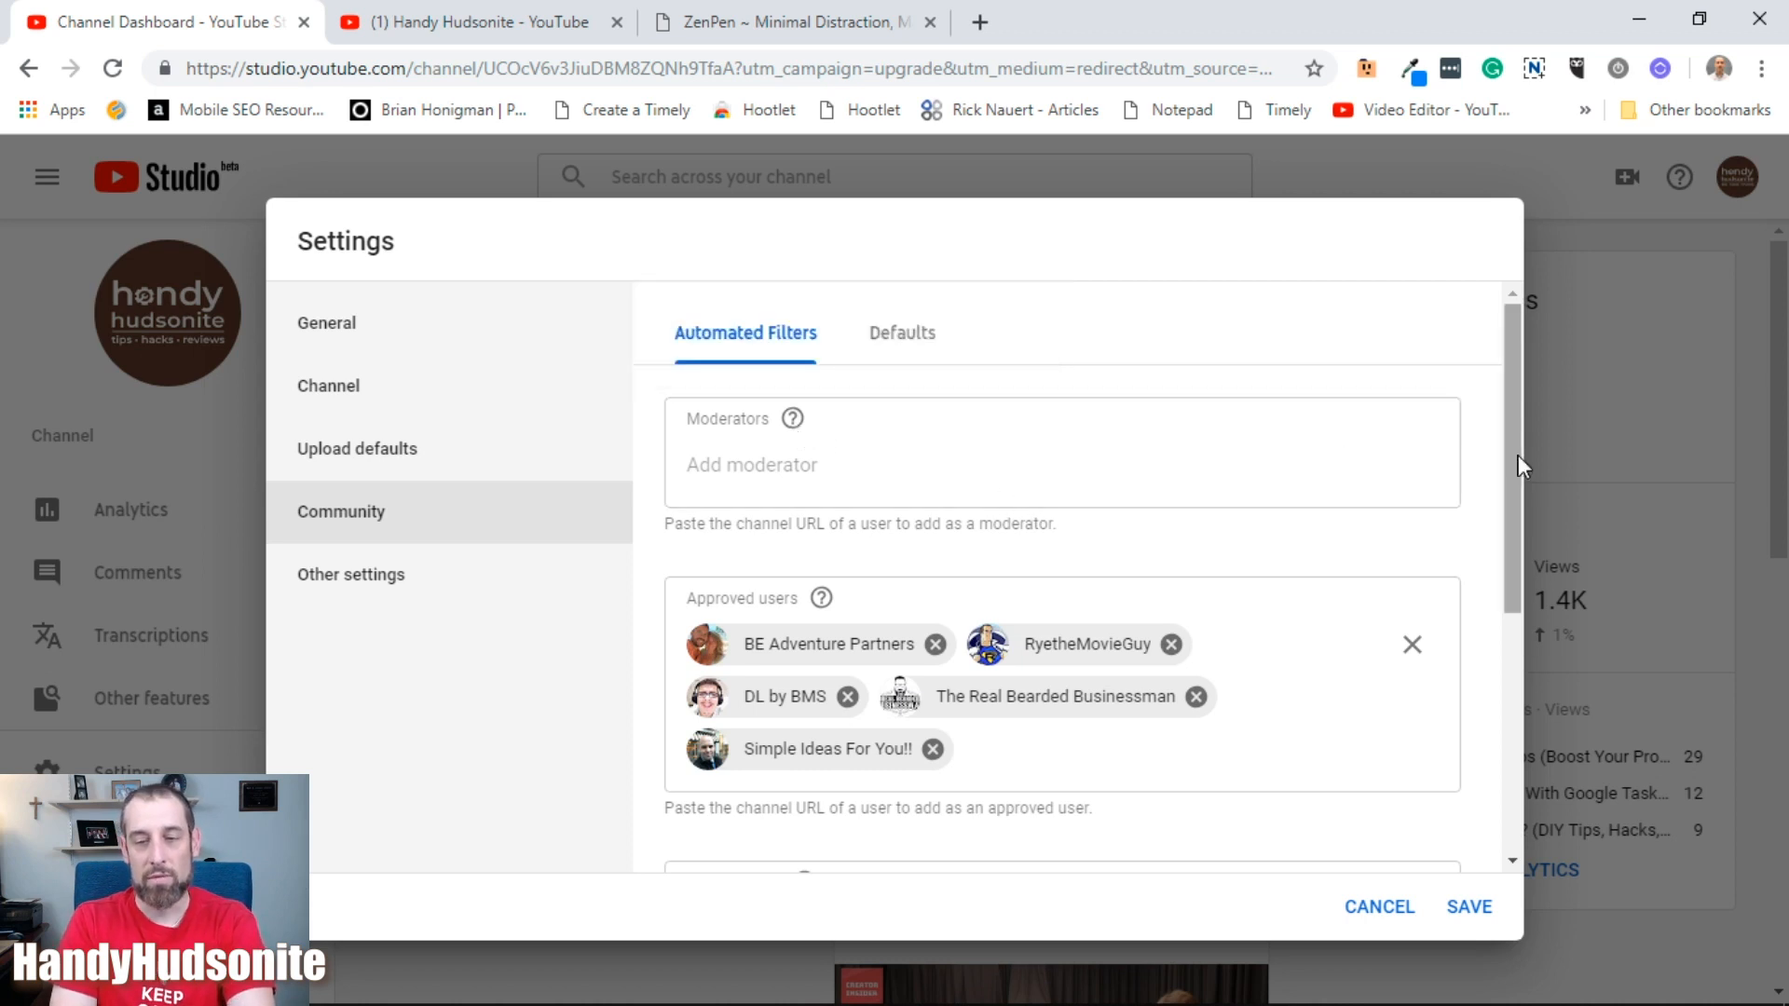
pyautogui.moveTo(1519, 460); pyautogui.dragTo(1512, 525)
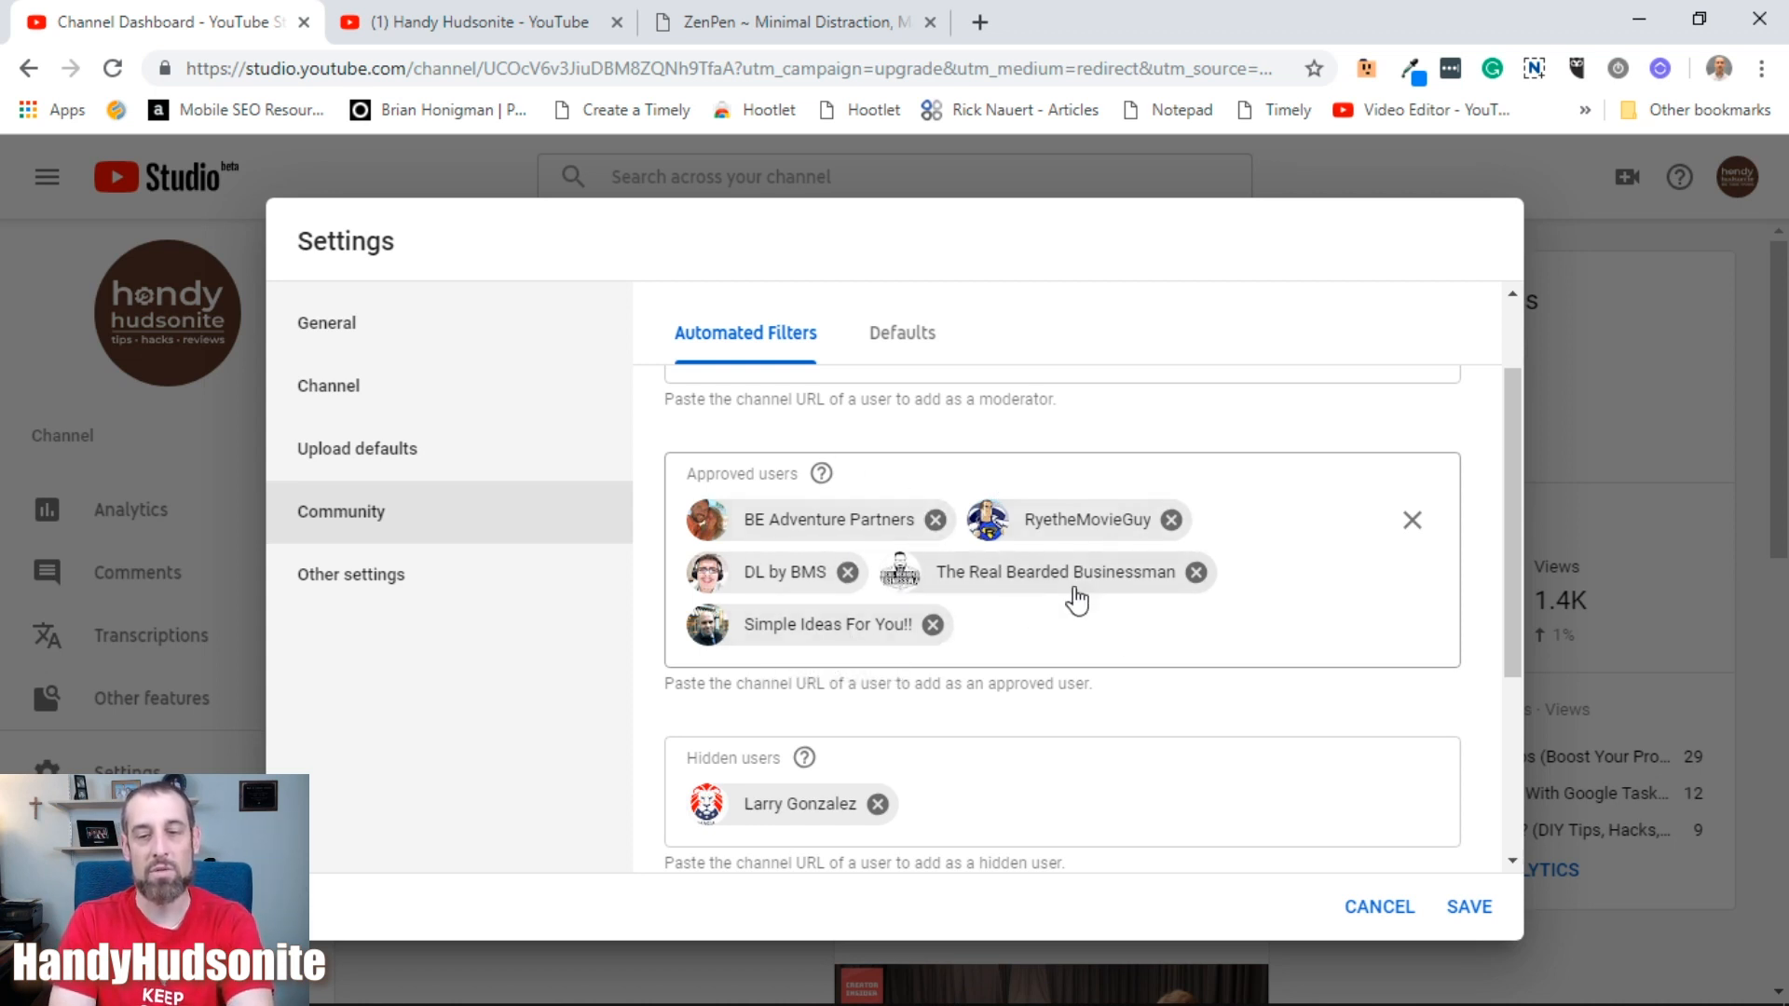
pyautogui.moveTo(1516, 606); pyautogui.dragTo(1513, 673)
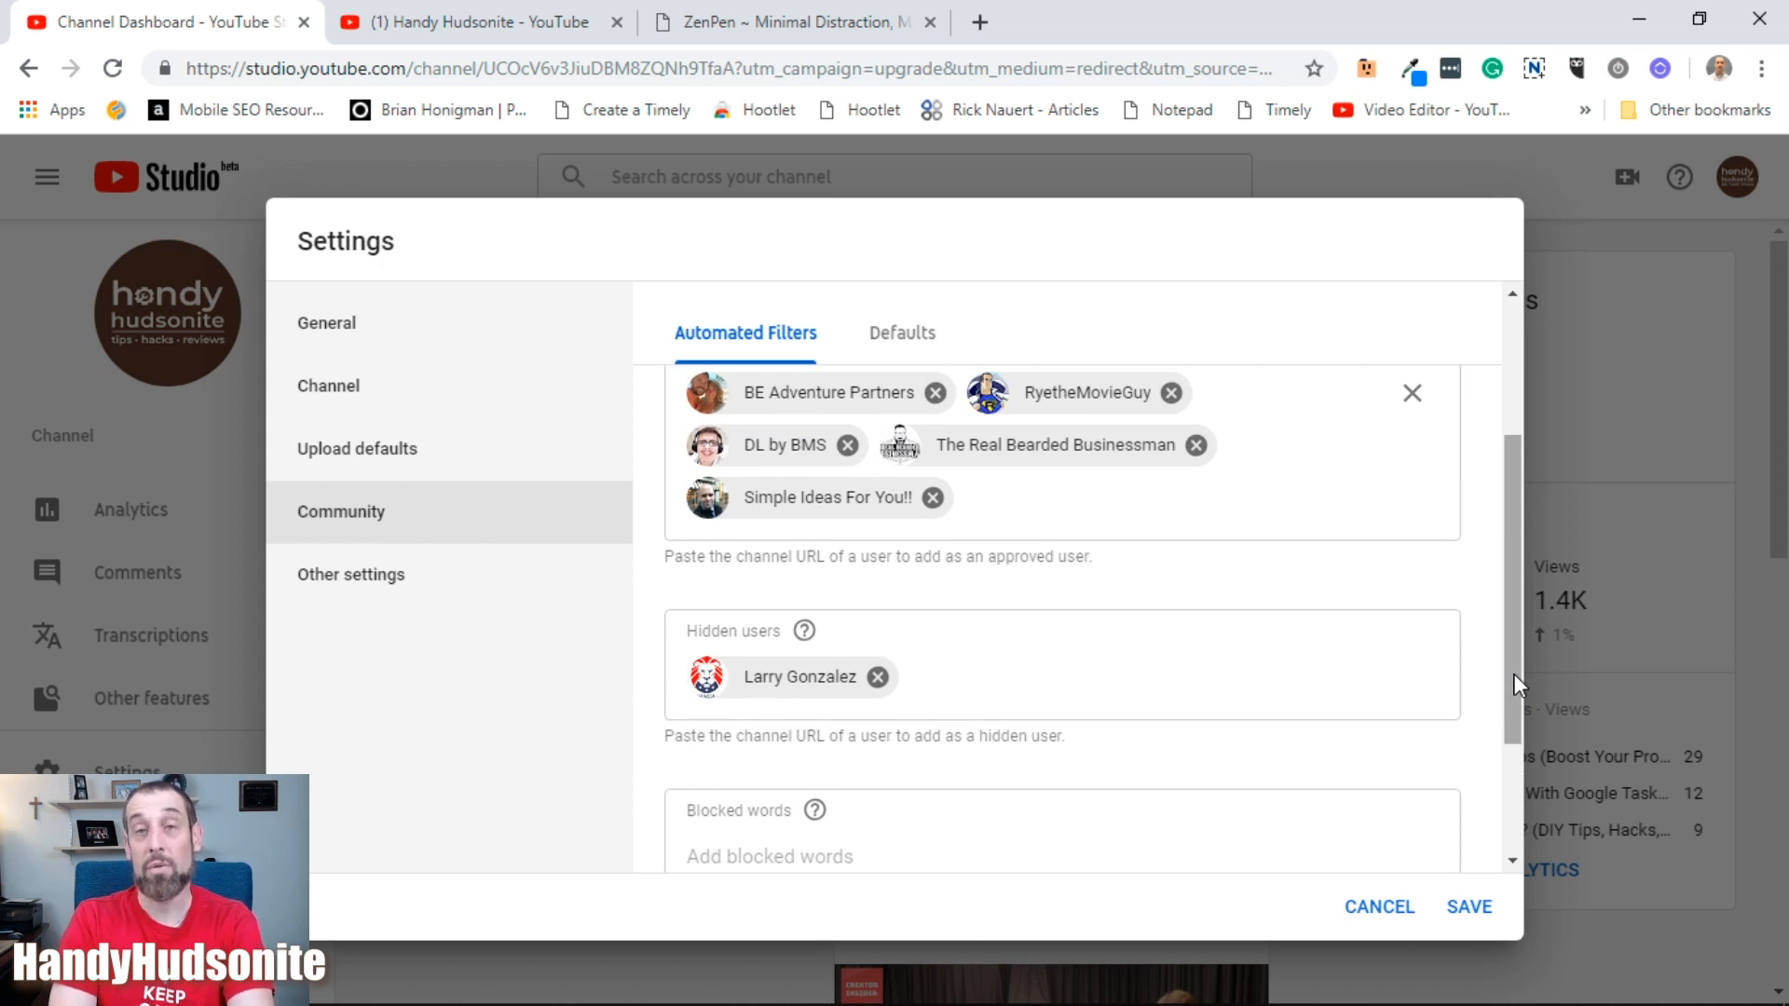
pyautogui.moveTo(1513, 673); pyautogui.dragTo(1523, 785)
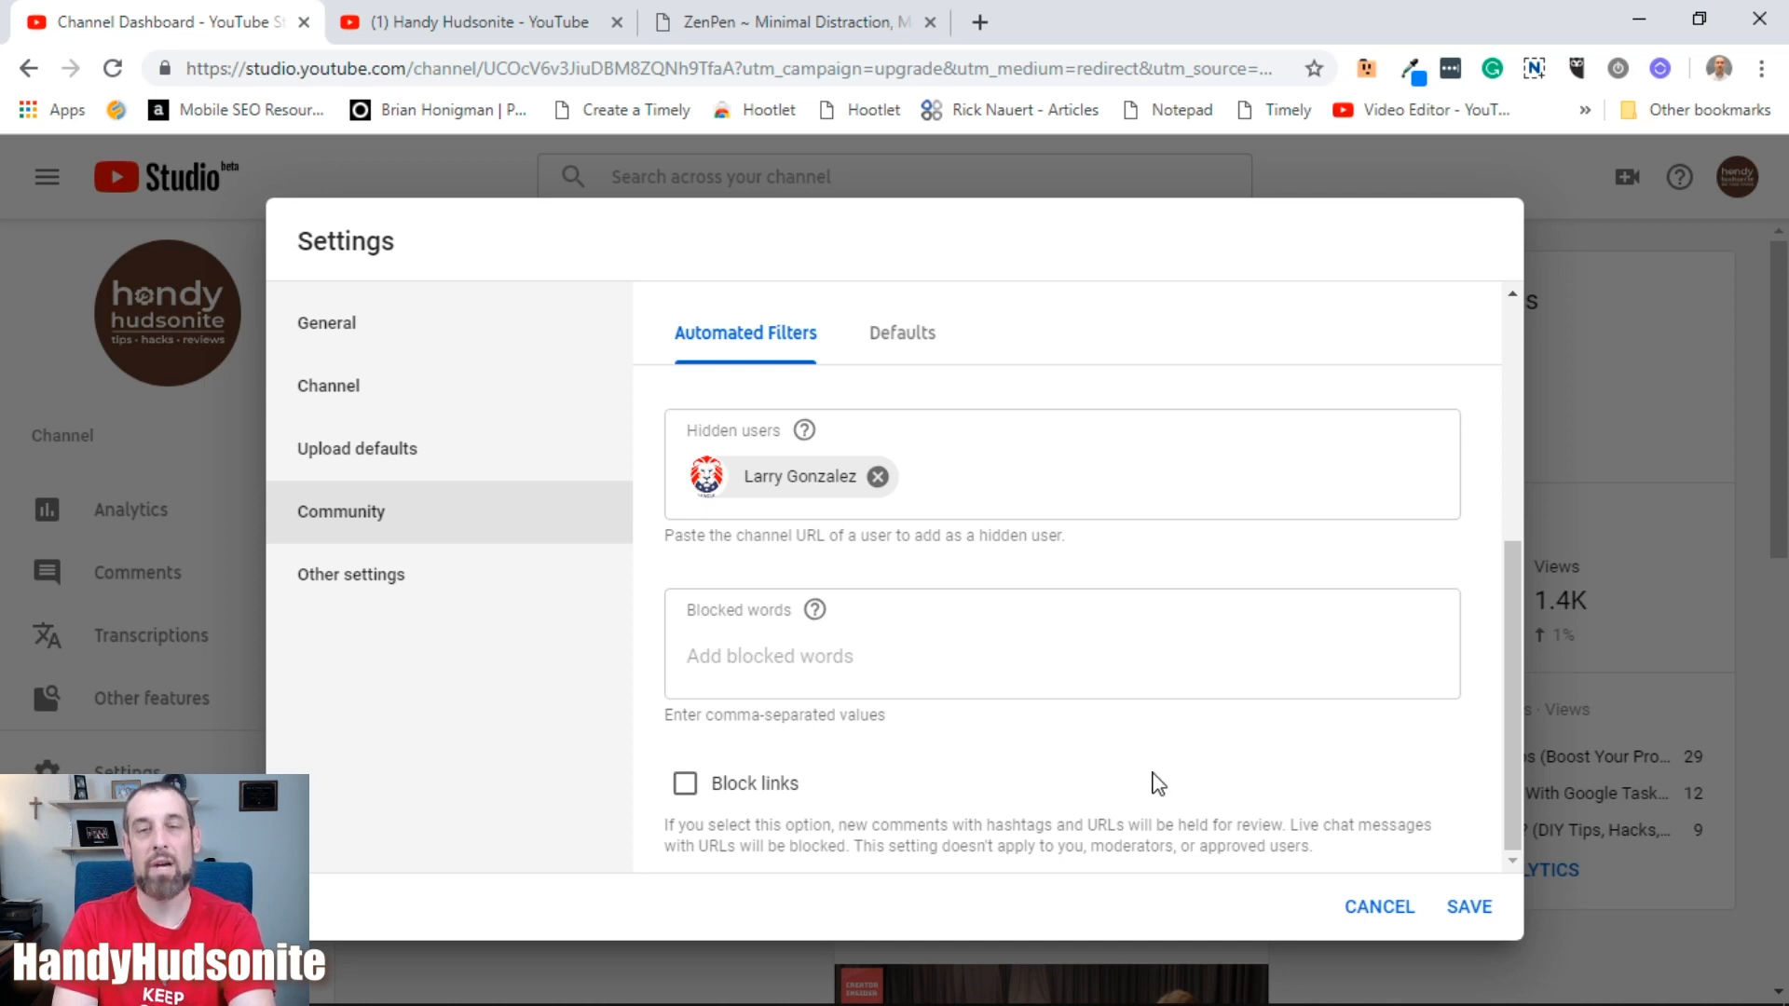
pyautogui.click(508, 575)
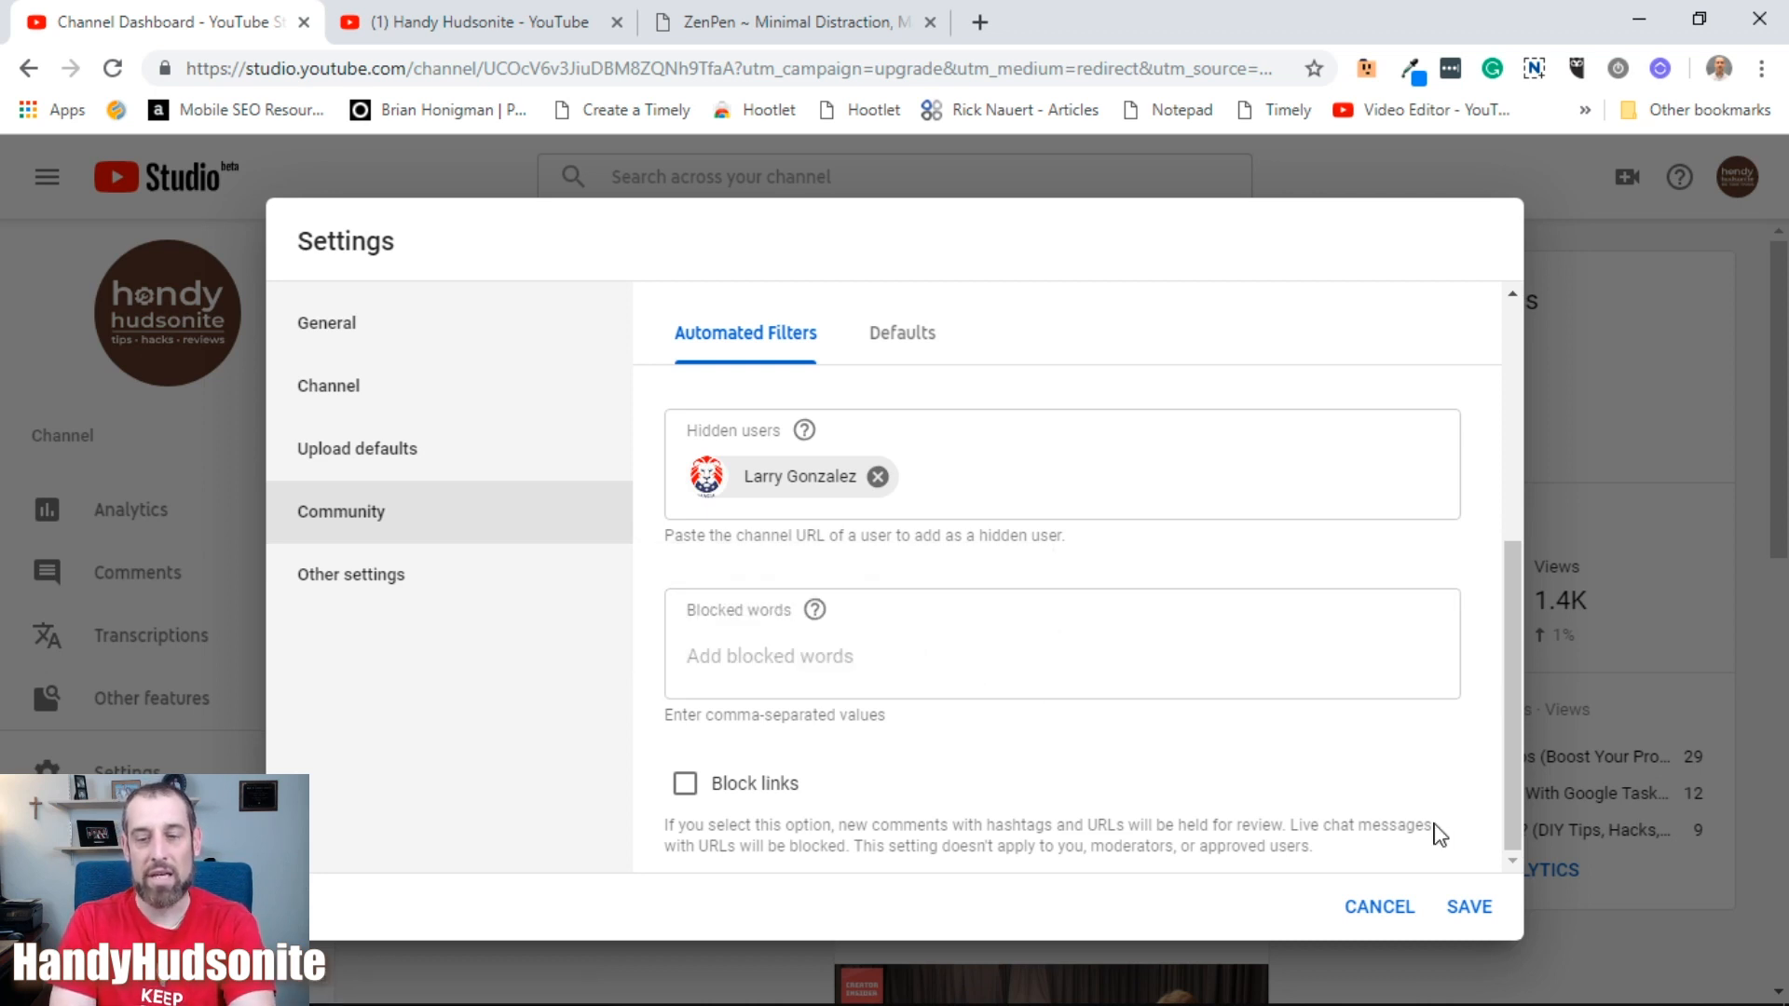
pyautogui.click(1469, 908)
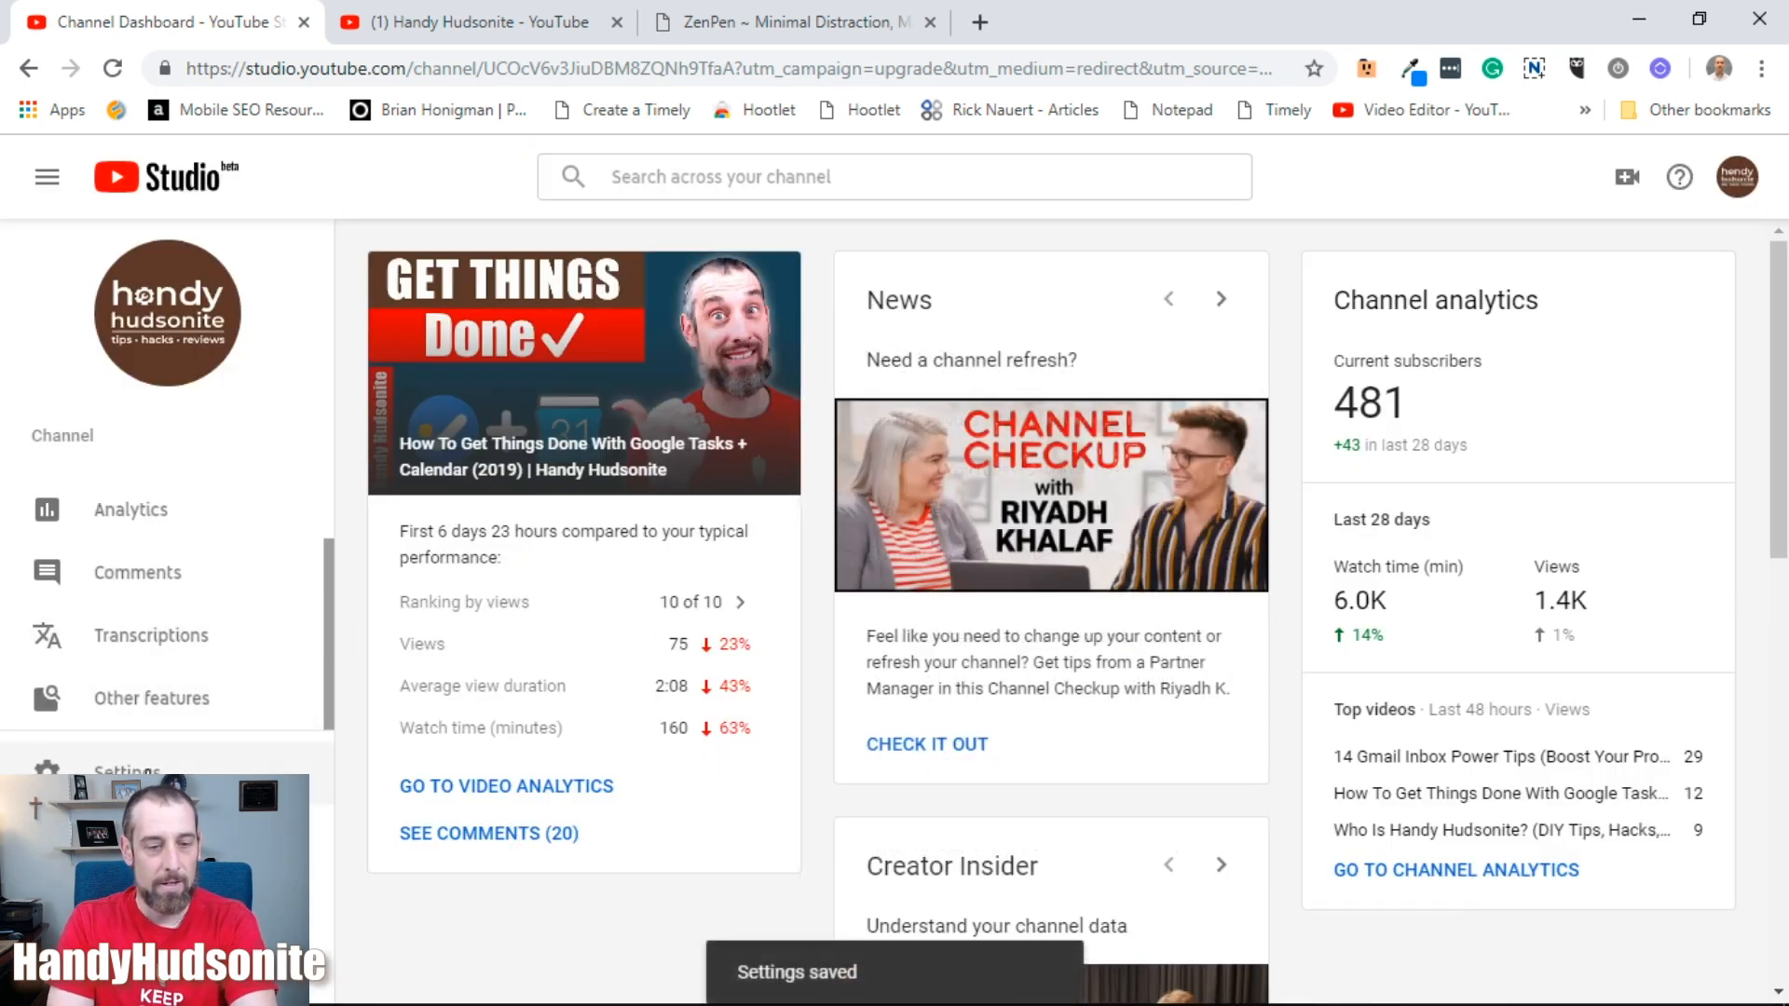
# - Open the advanced channel settings and review the account information, country, channel keywords, advertisements and AdWords account linking
pyautogui.click(147, 771)
pyautogui.moveTo(384, 577)
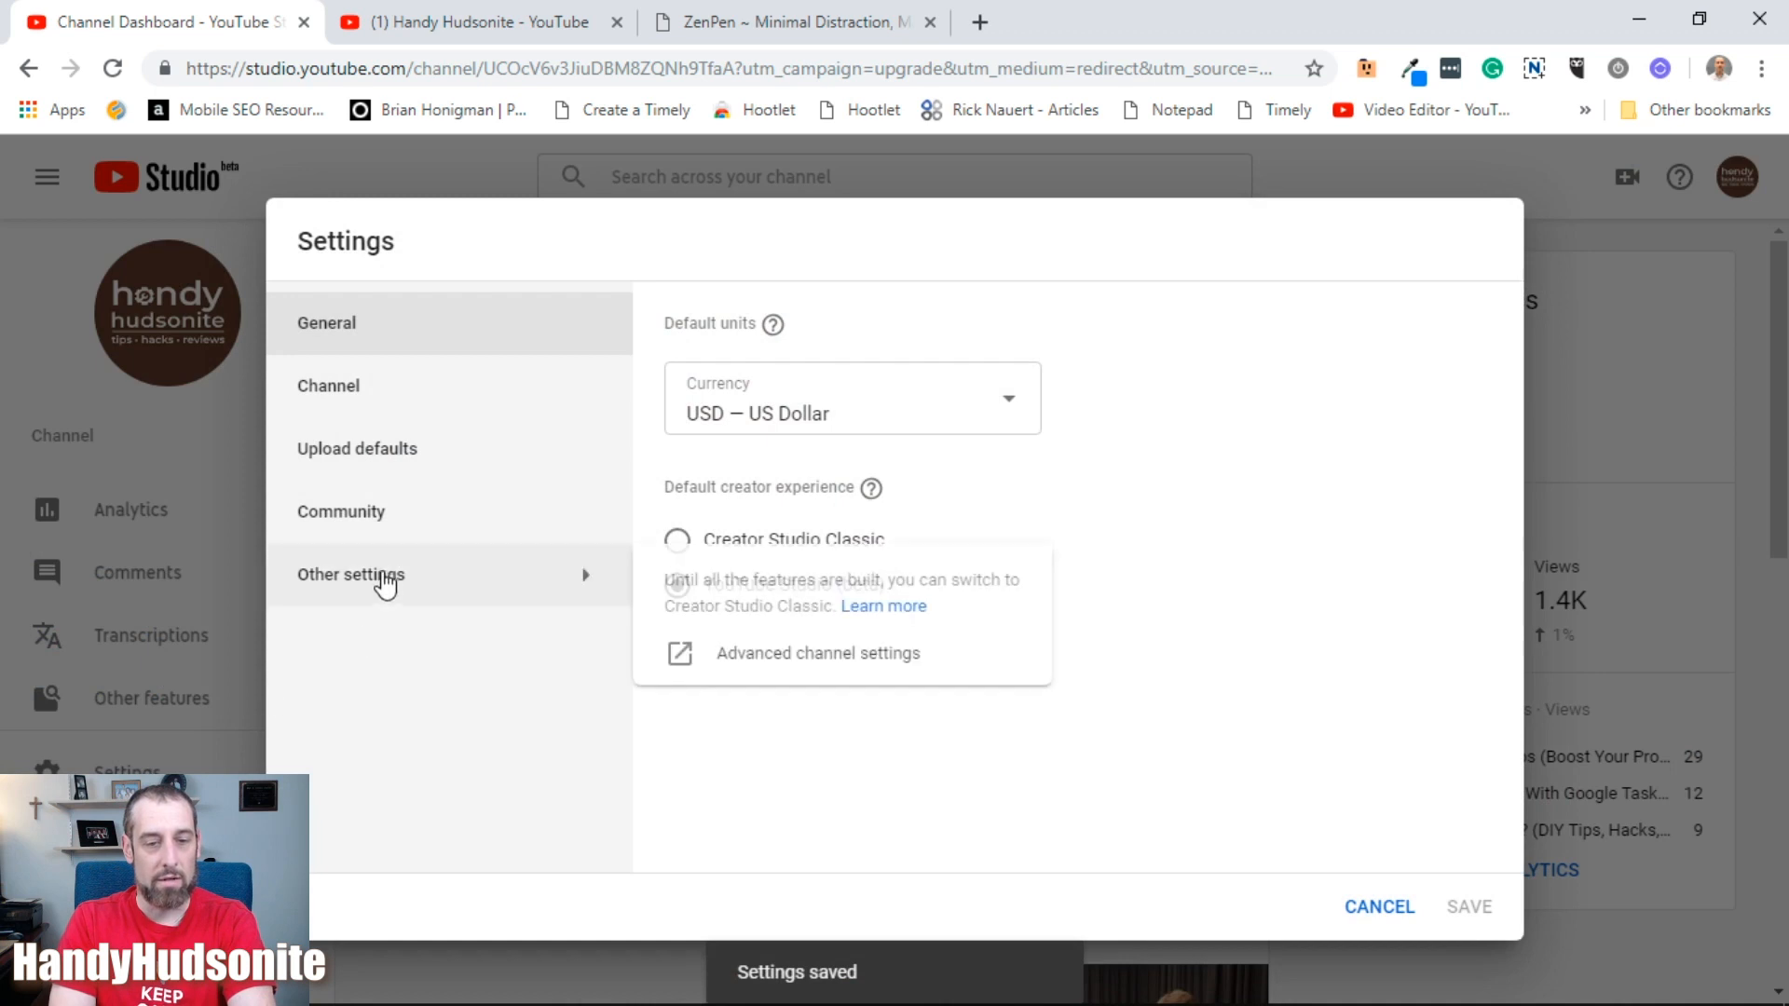
pyautogui.click(882, 664)
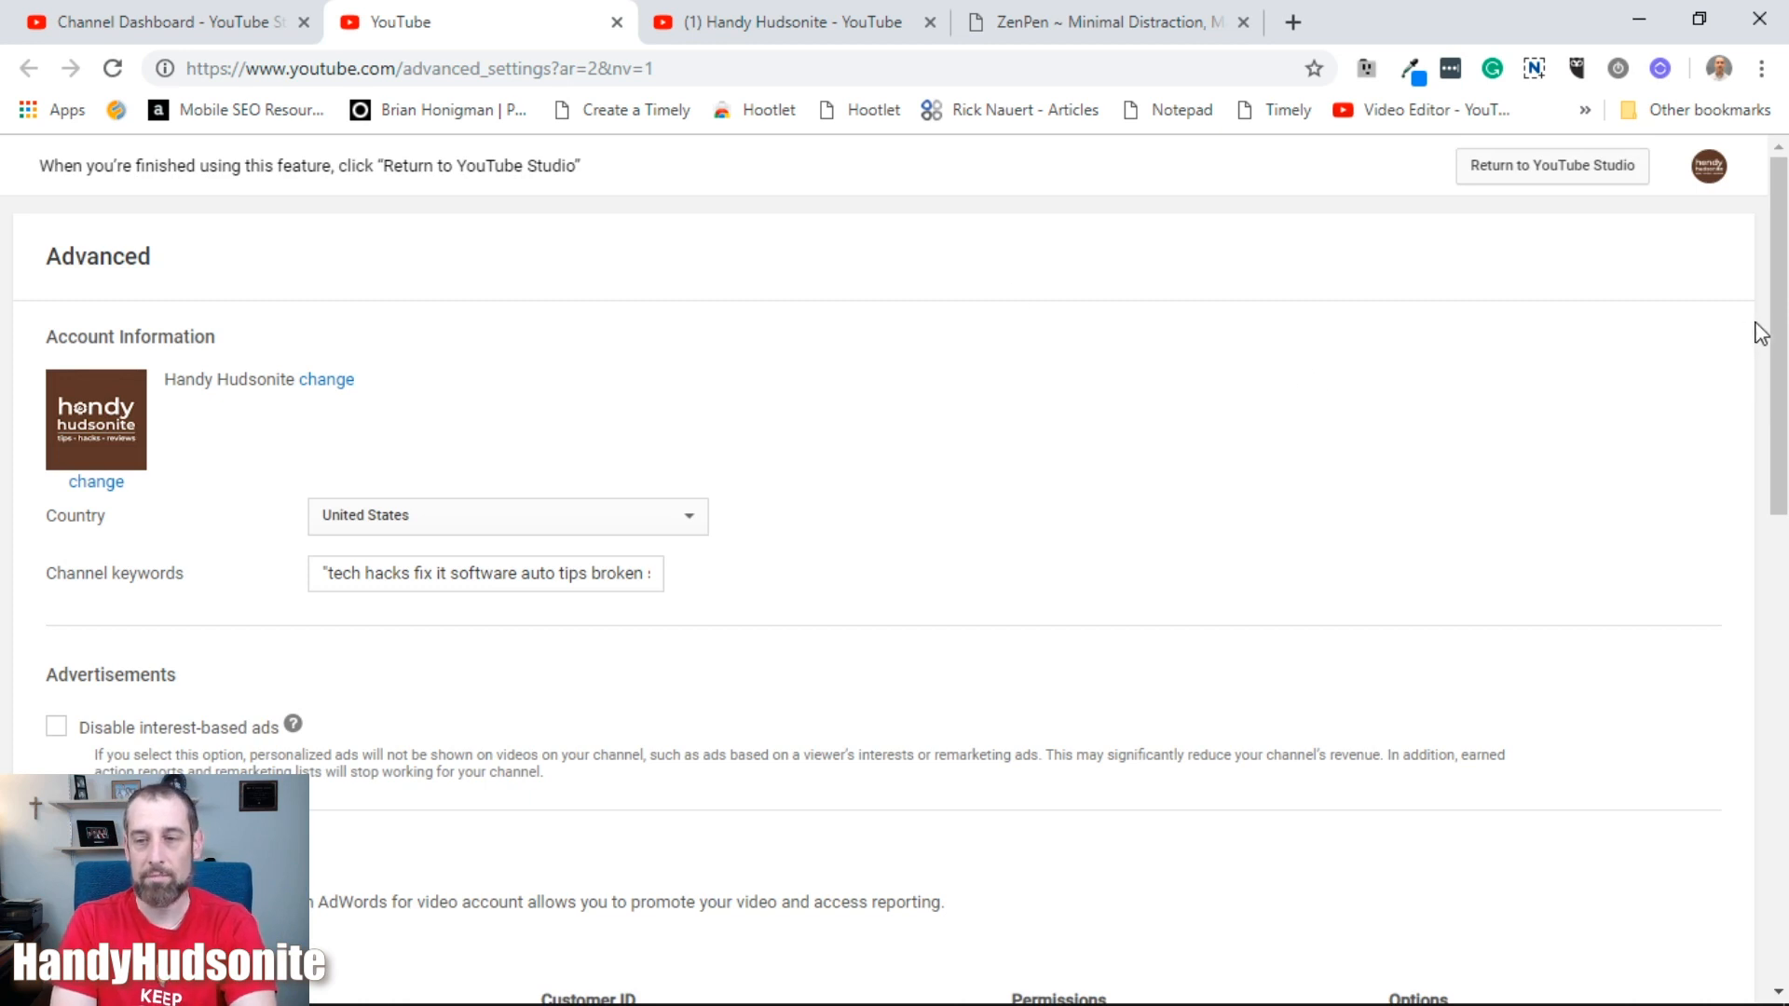
pyautogui.moveTo(1780, 340); pyautogui.dragTo(1782, 391)
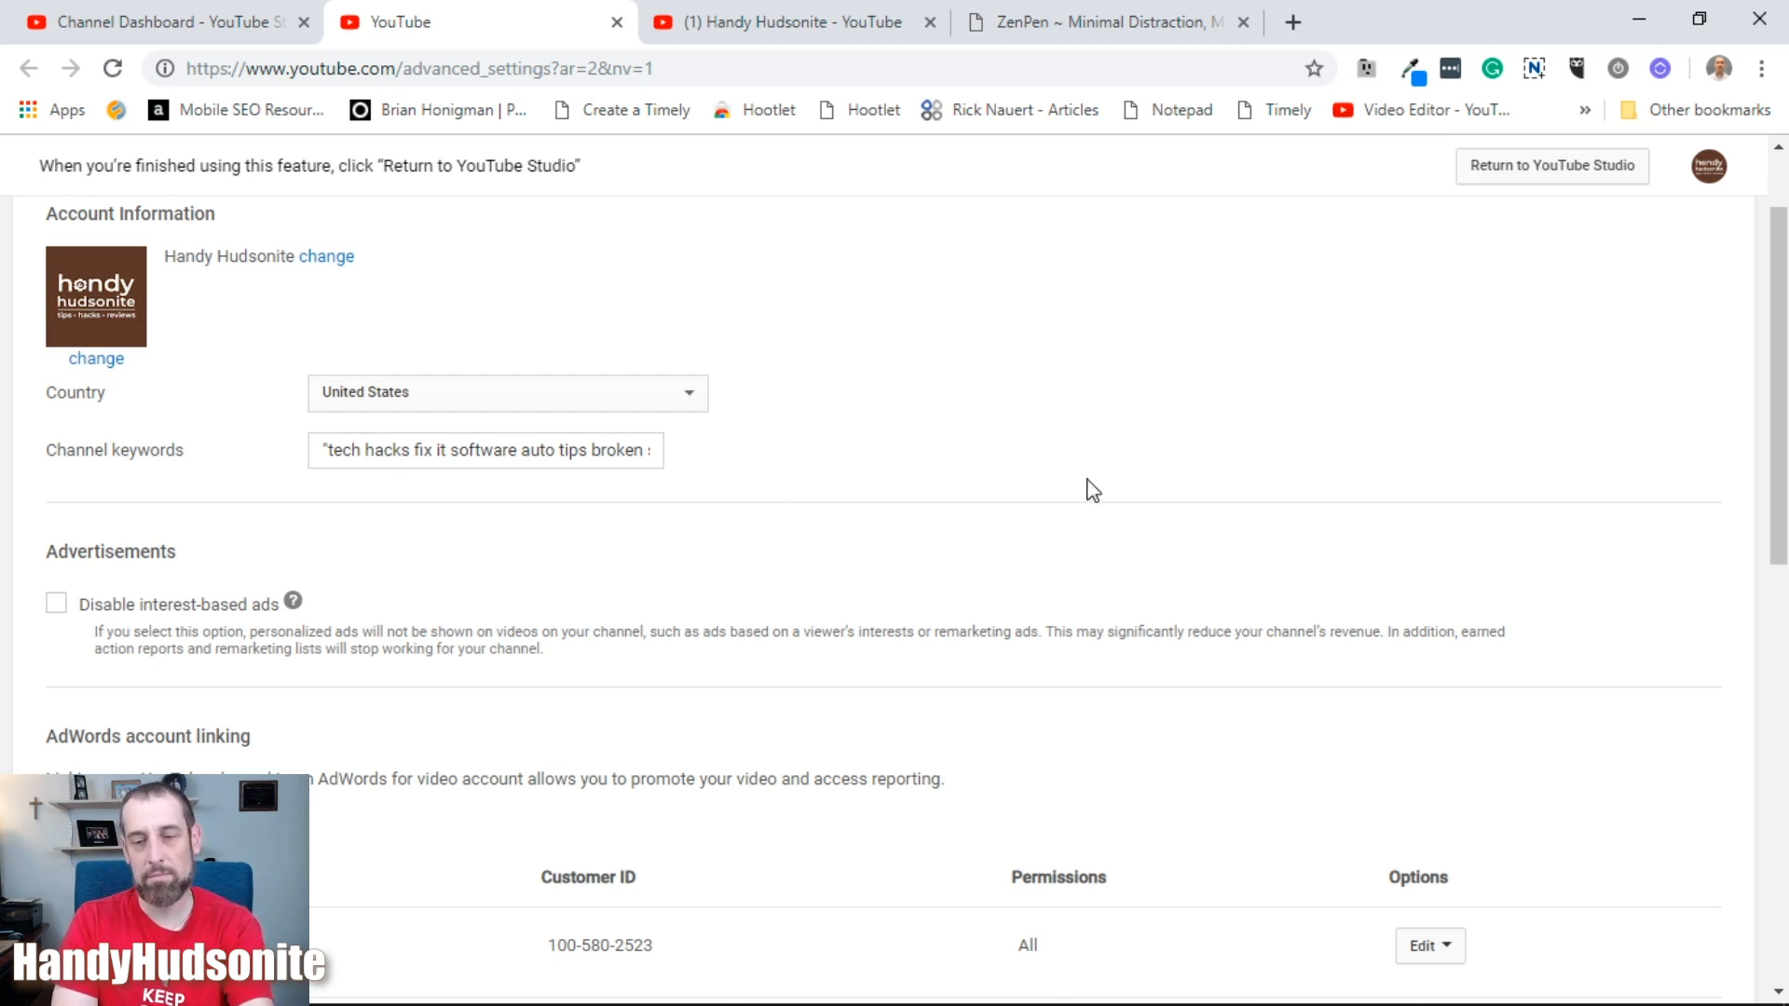
# - Review the associated website, channel recommendations, subscriber counts and Google Analytics tracking settings, and return to the channel dashboard, closing Settings without saving
pyautogui.moveTo(1776, 525); pyautogui.dragTo(1773, 822)
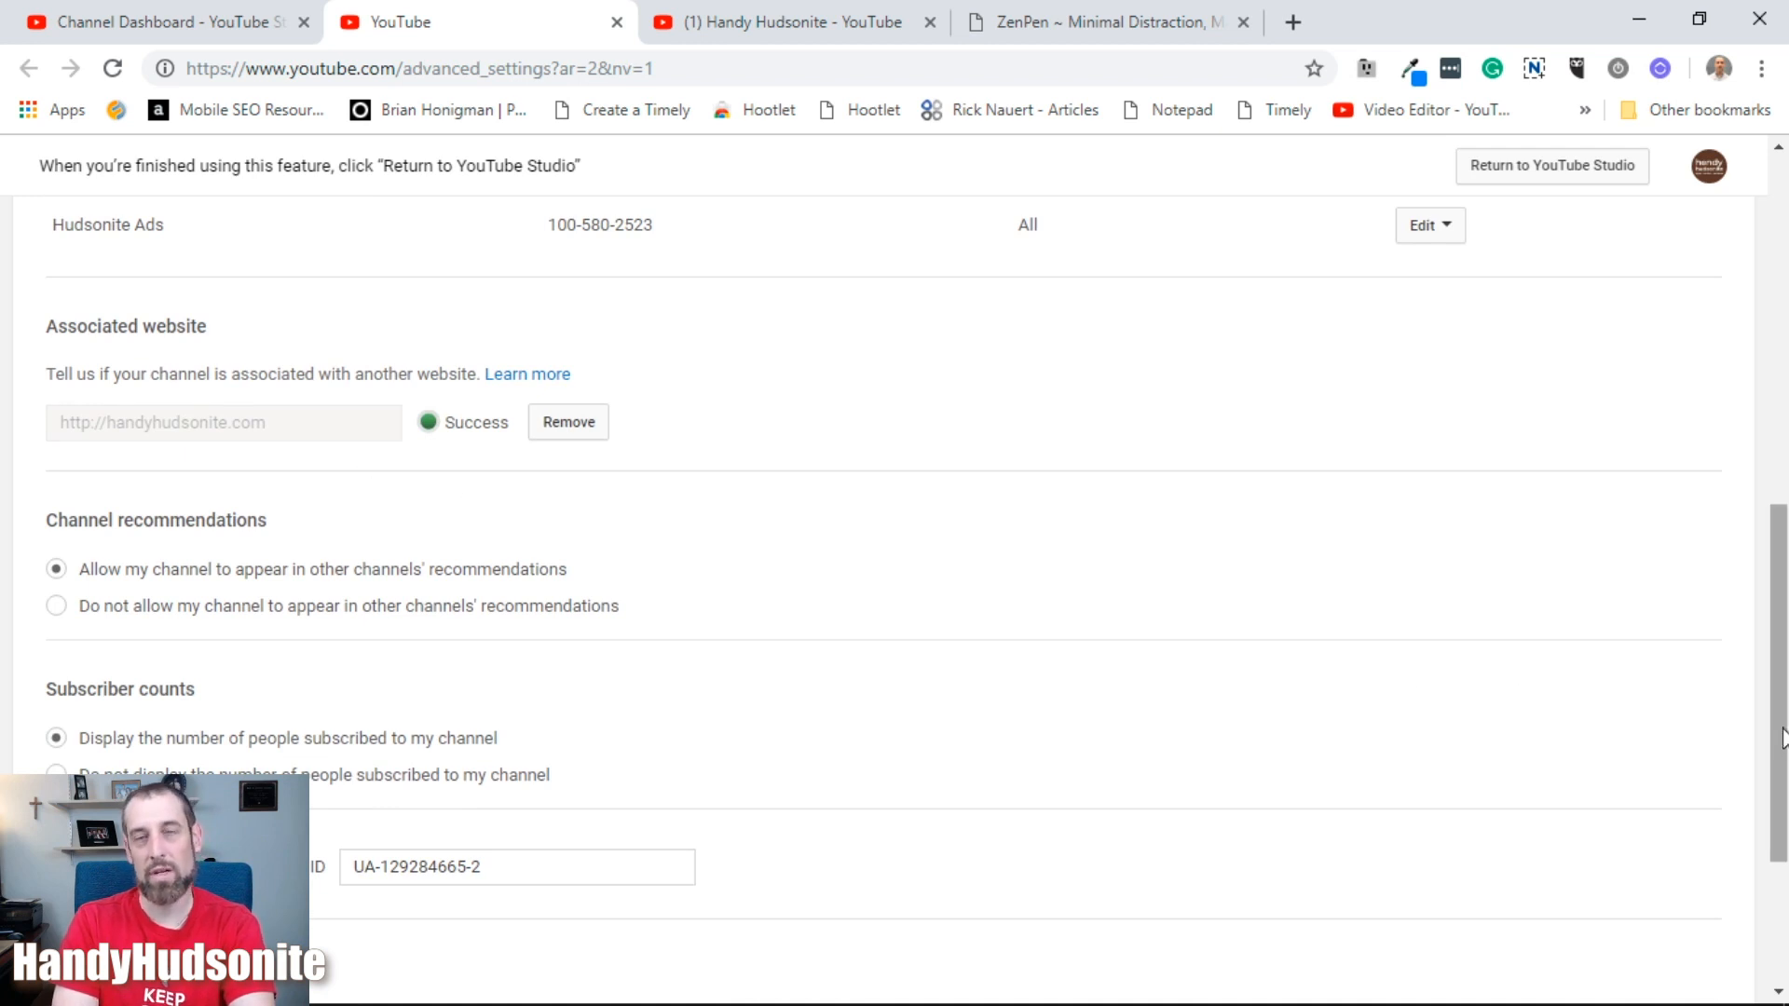
pyautogui.moveTo(1782, 734); pyautogui.dragTo(1786, 801)
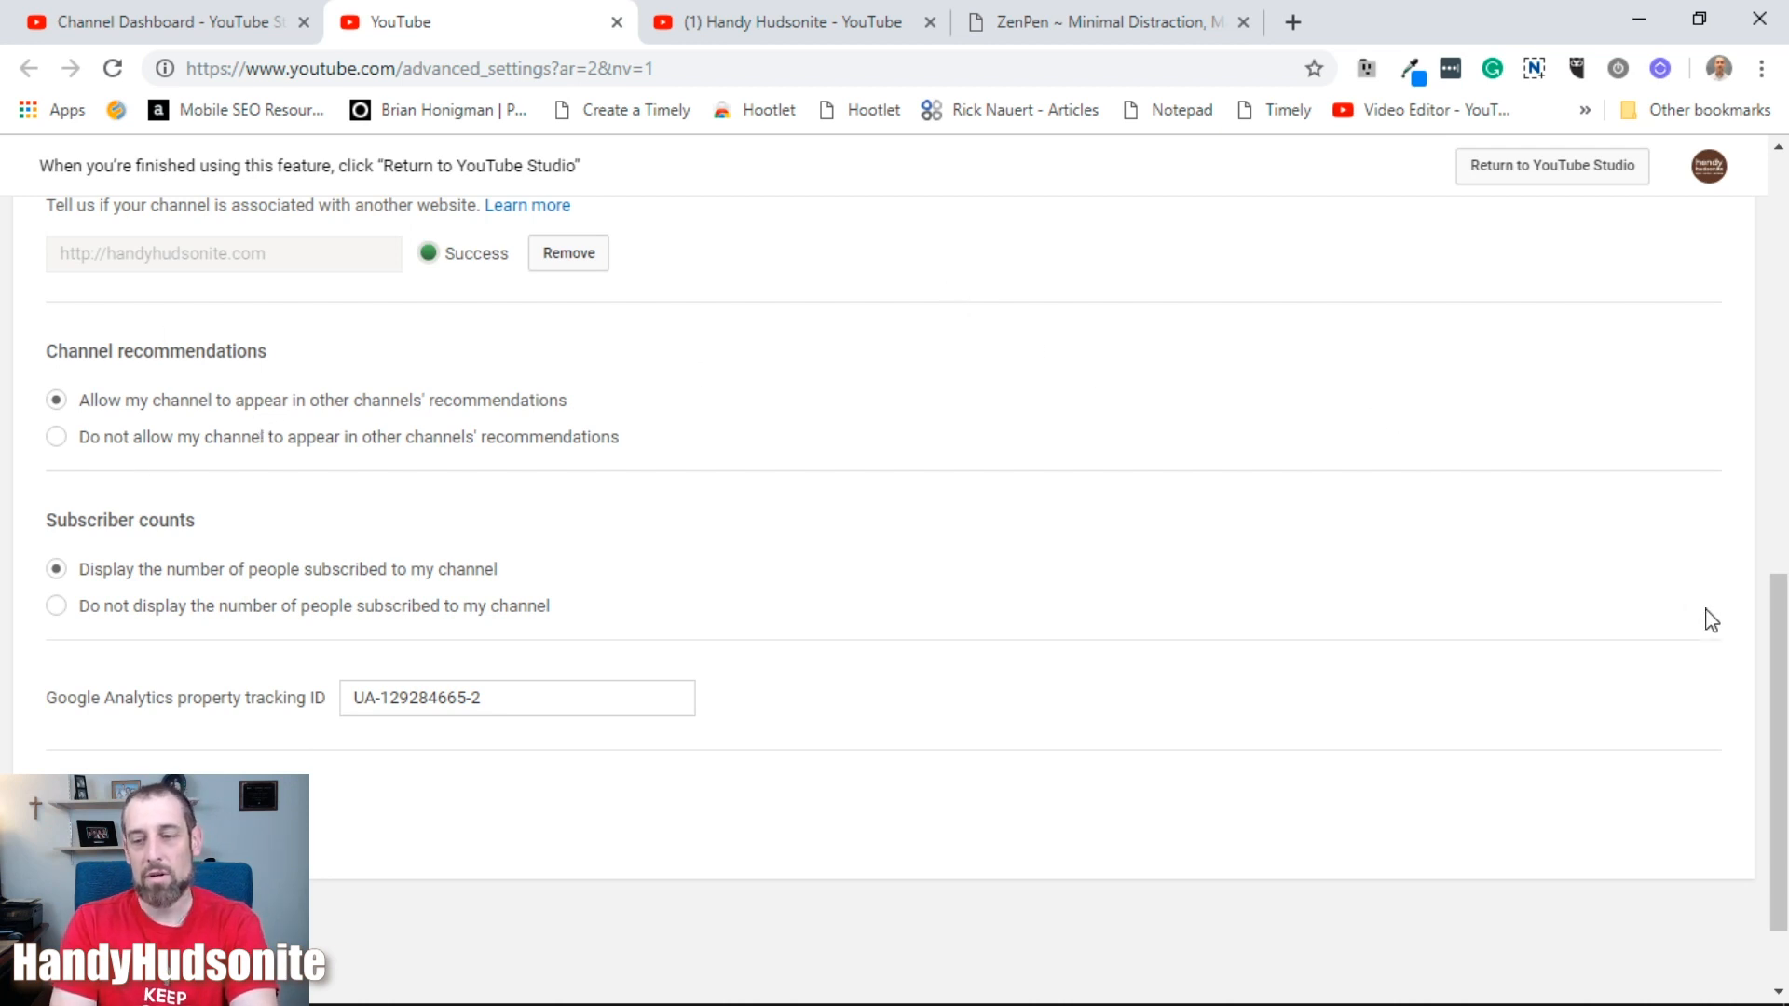
pyautogui.moveTo(1774, 663); pyautogui.dragTo(1784, 272)
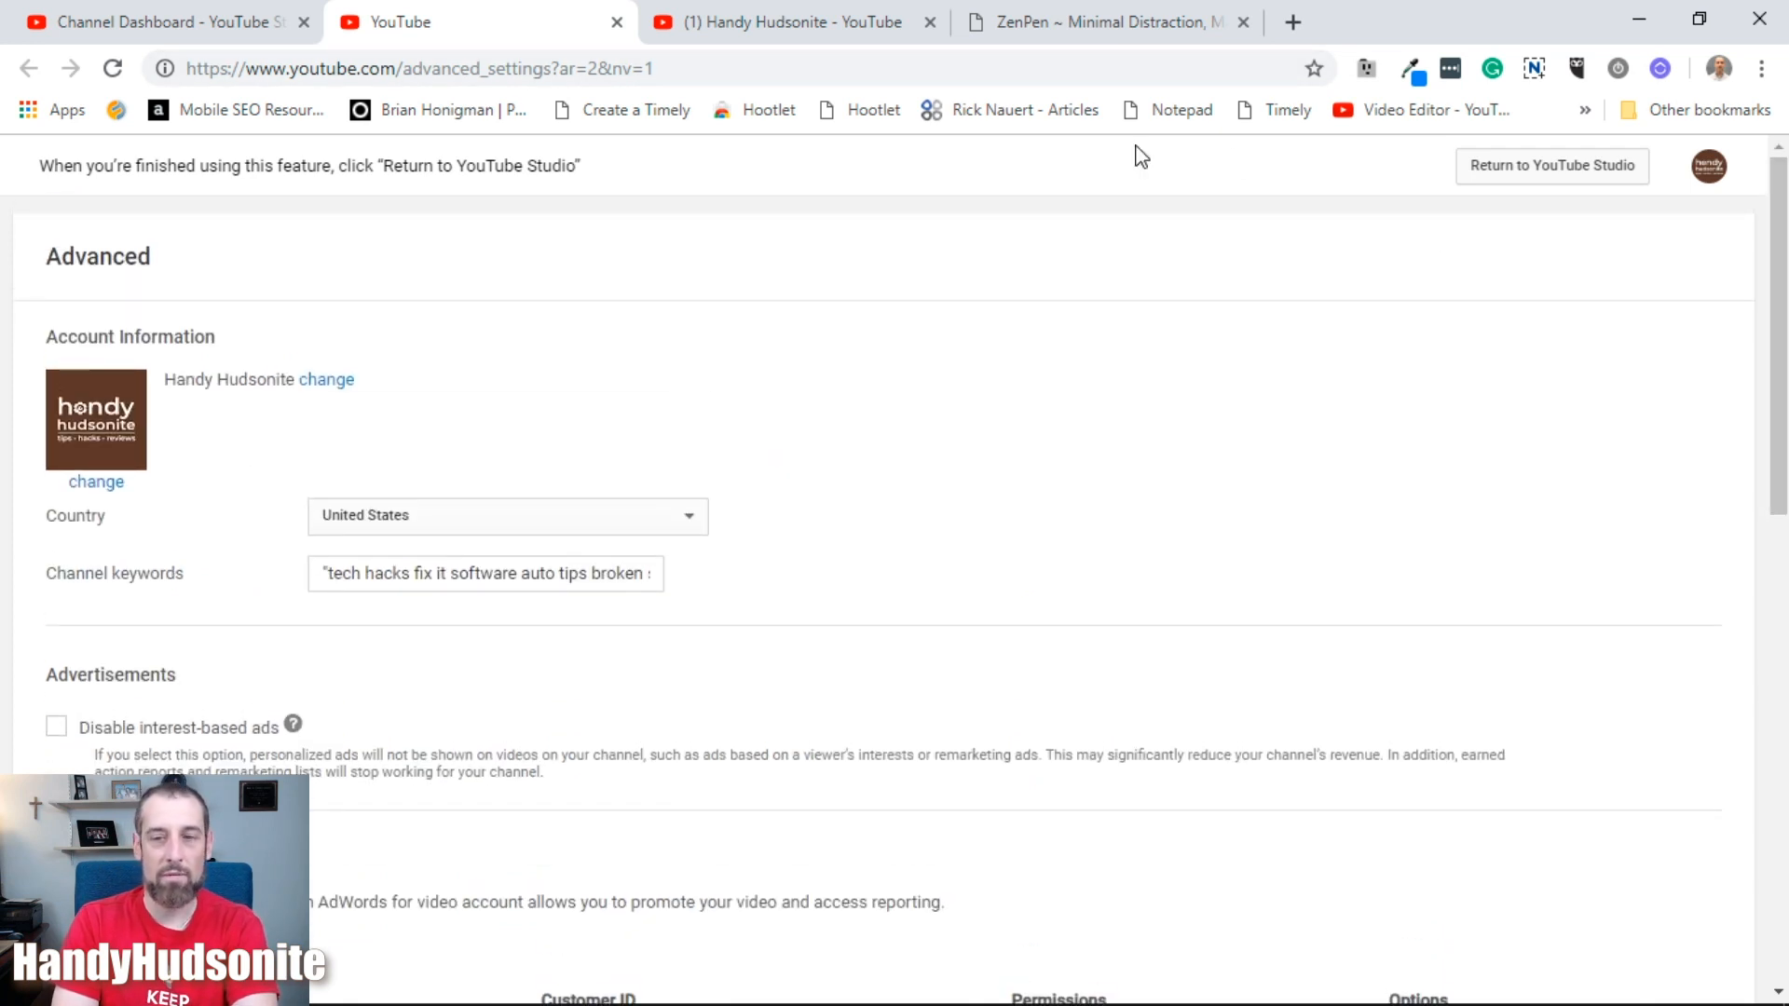
pyautogui.click(199, 31)
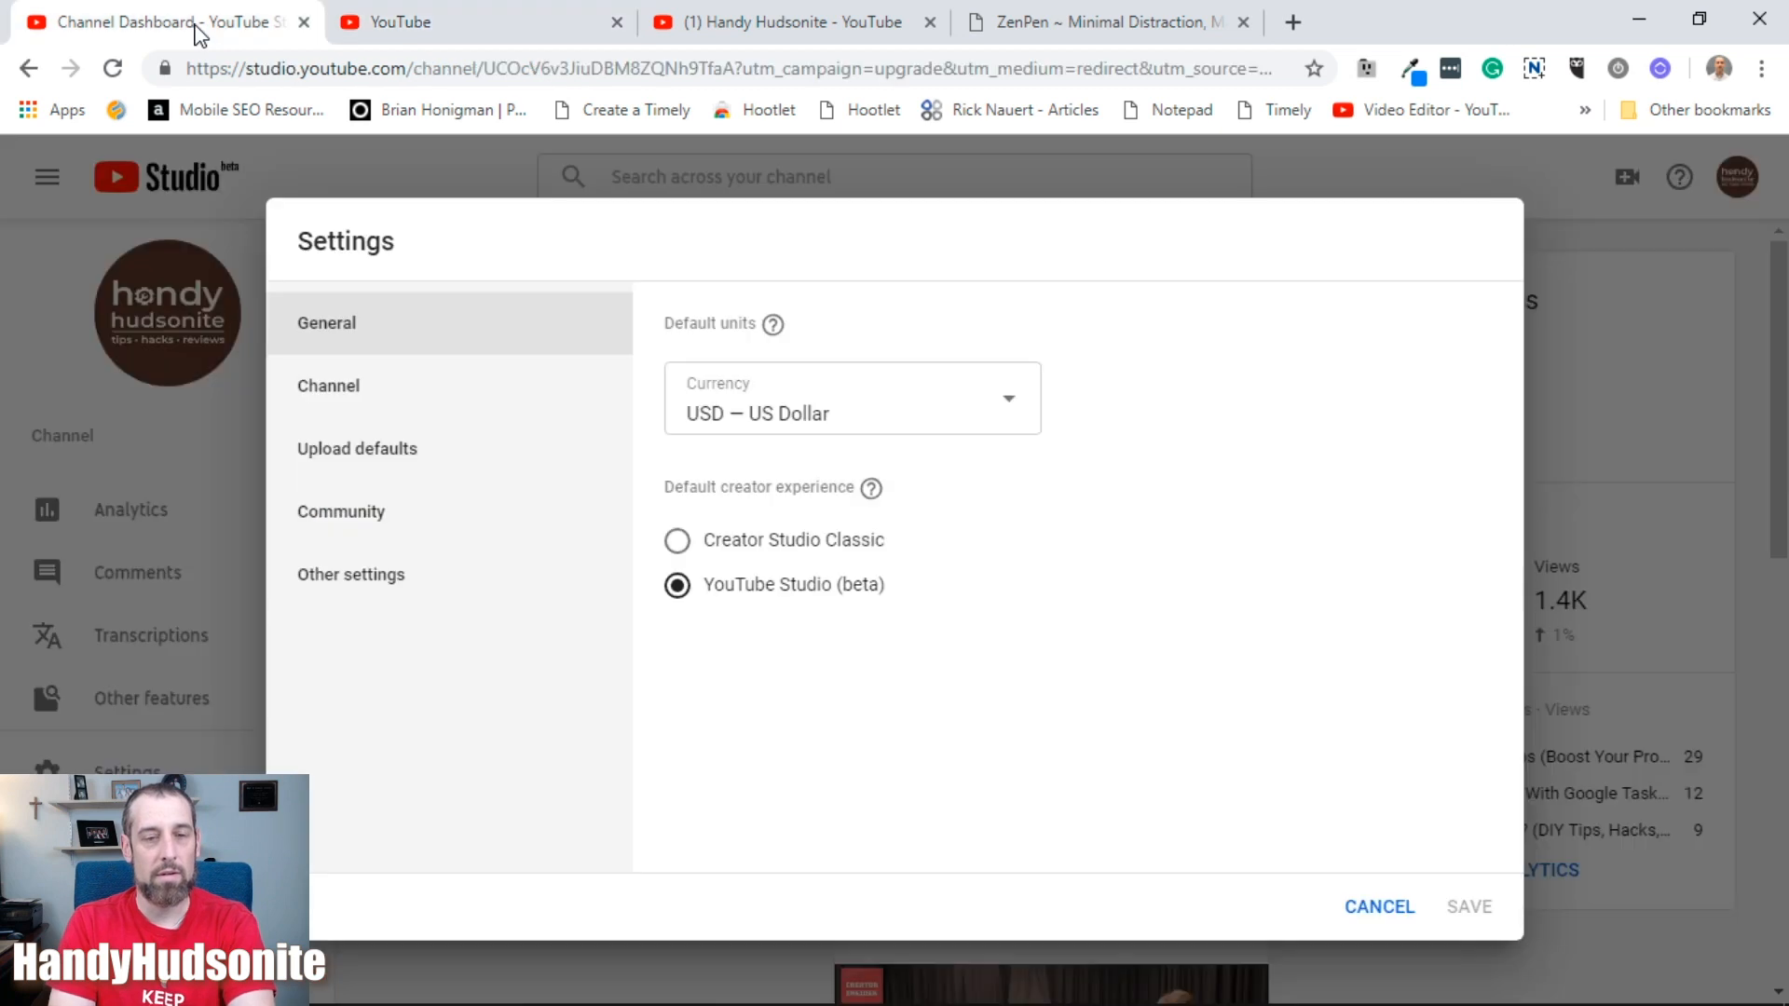
pyautogui.click(1379, 906)
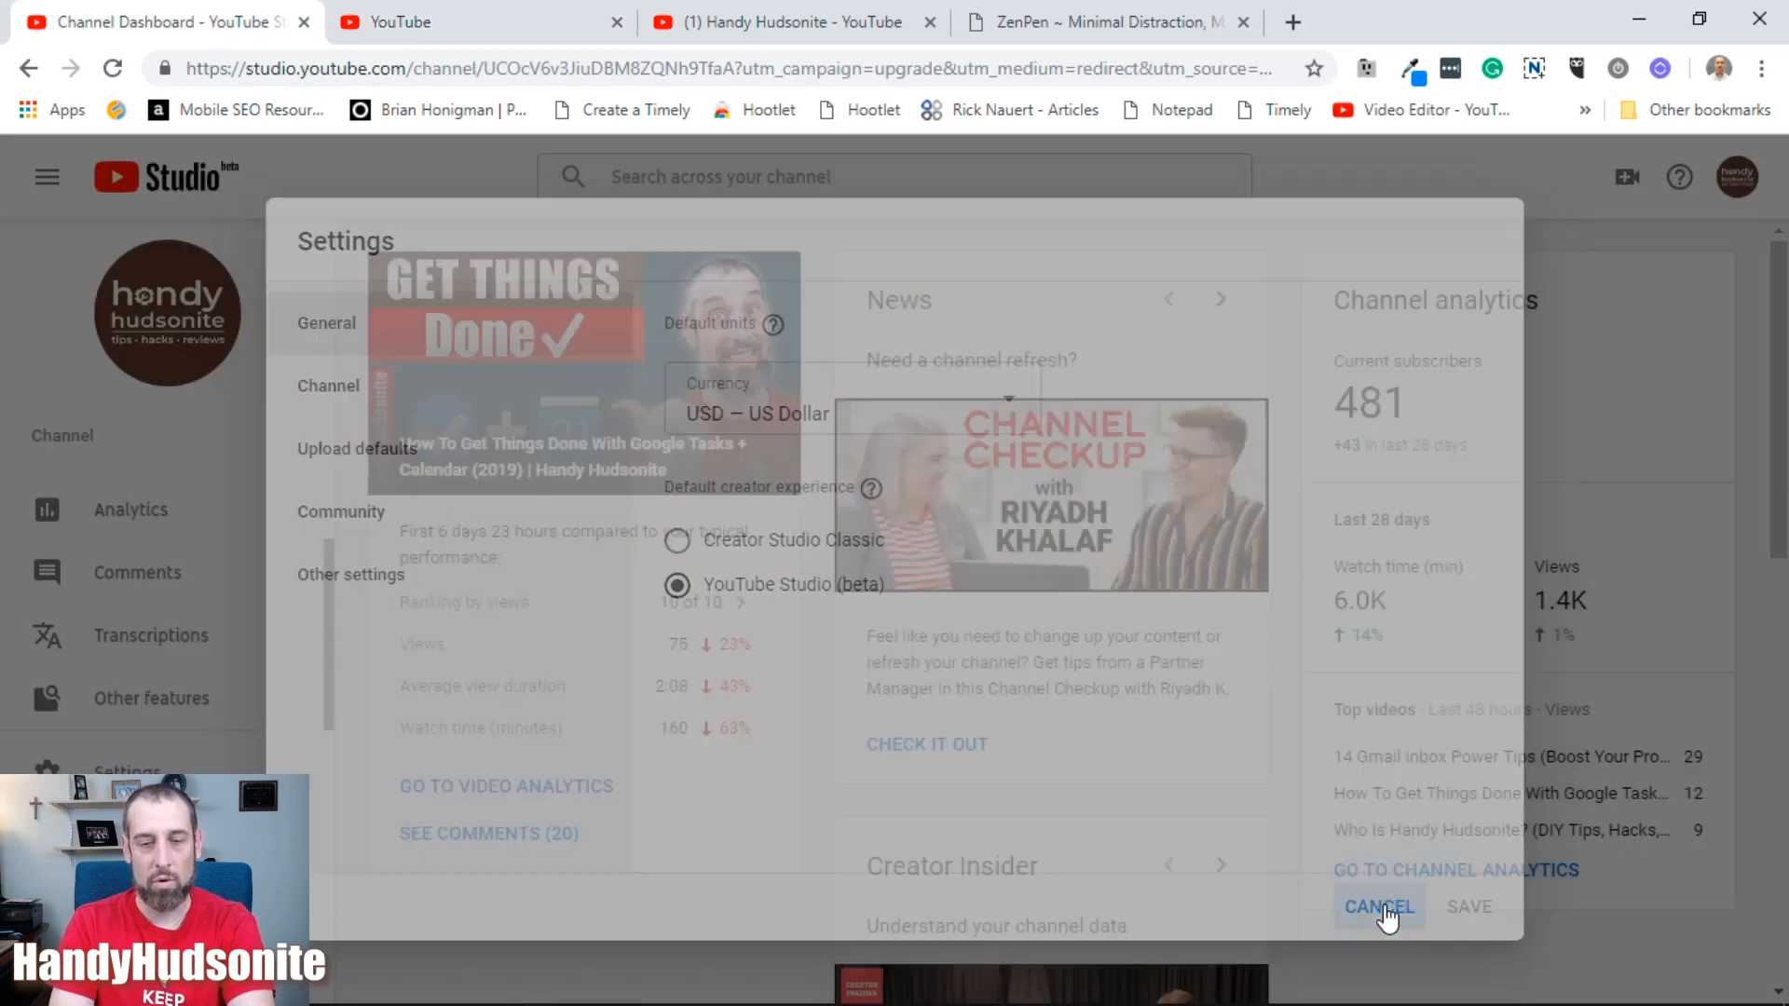